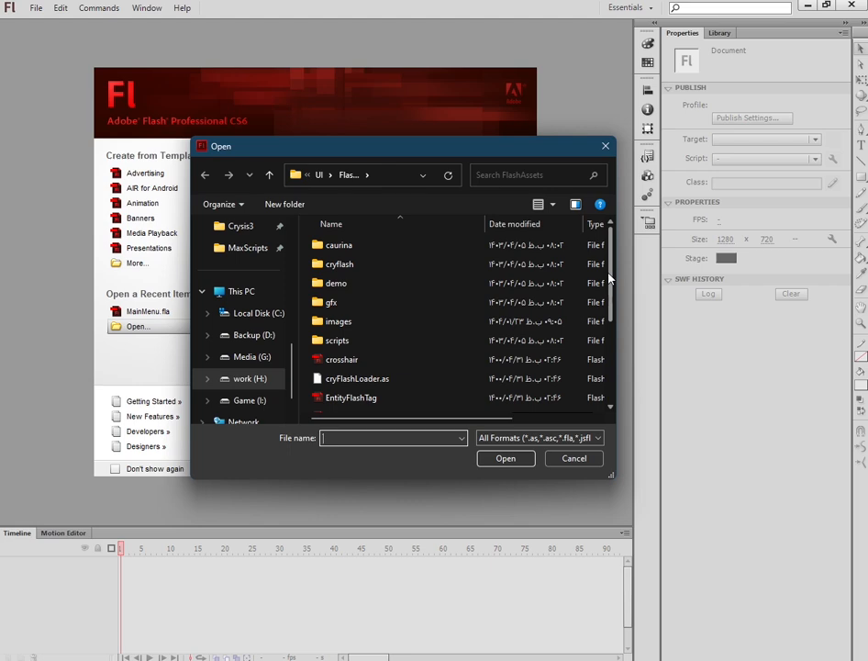
Step: Open the MainMenu Flash file from the FlashAssets folder
drag(607, 278, 612, 361)
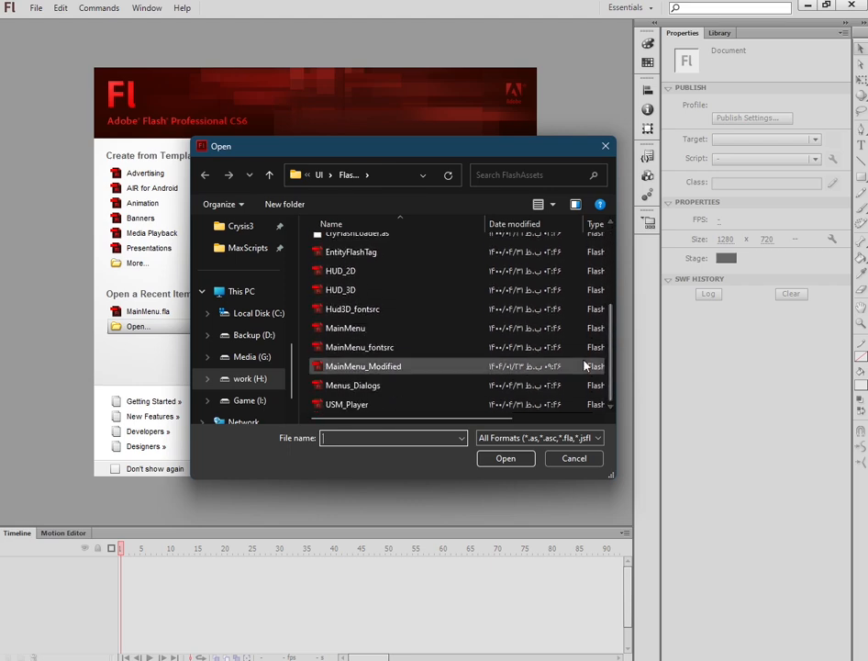
click(346, 329)
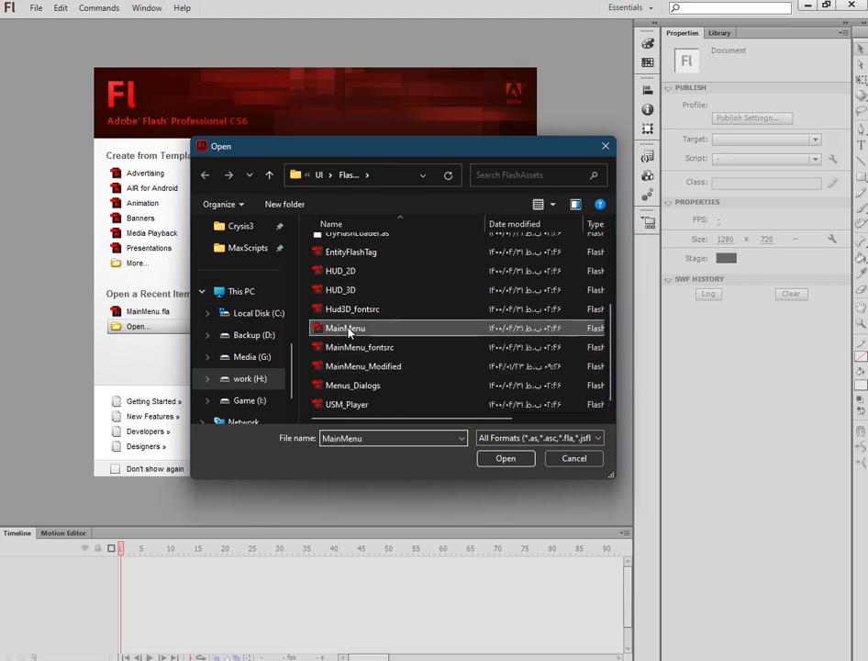
click(485, 459)
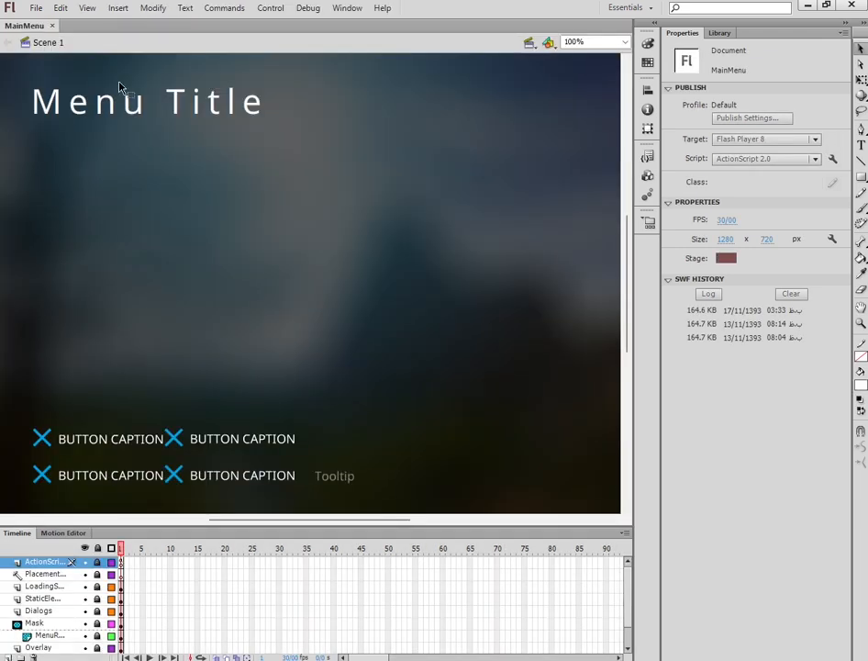
Step: Save a copy of the document in the same folder under the name MainMenu_mymod
click(33, 13)
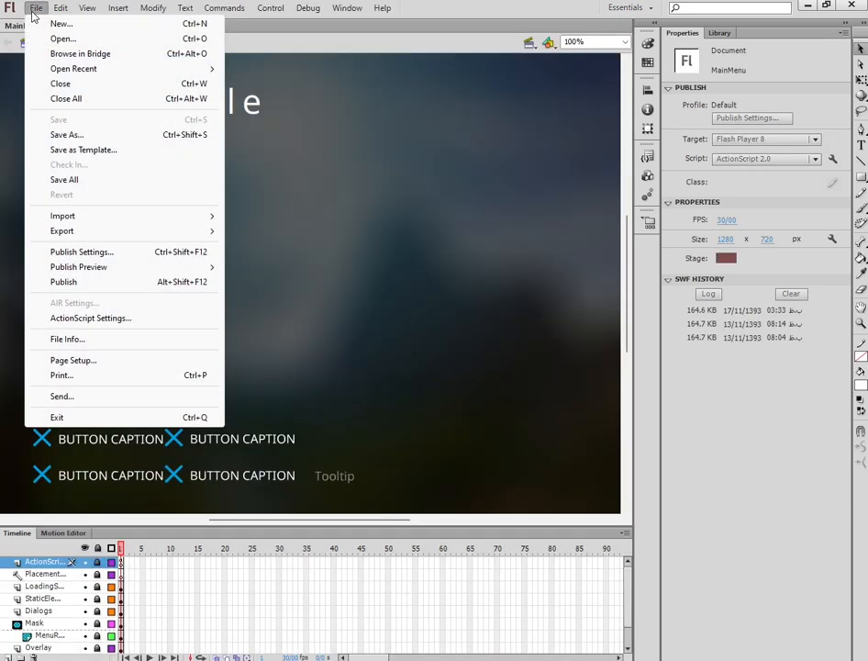
click(79, 136)
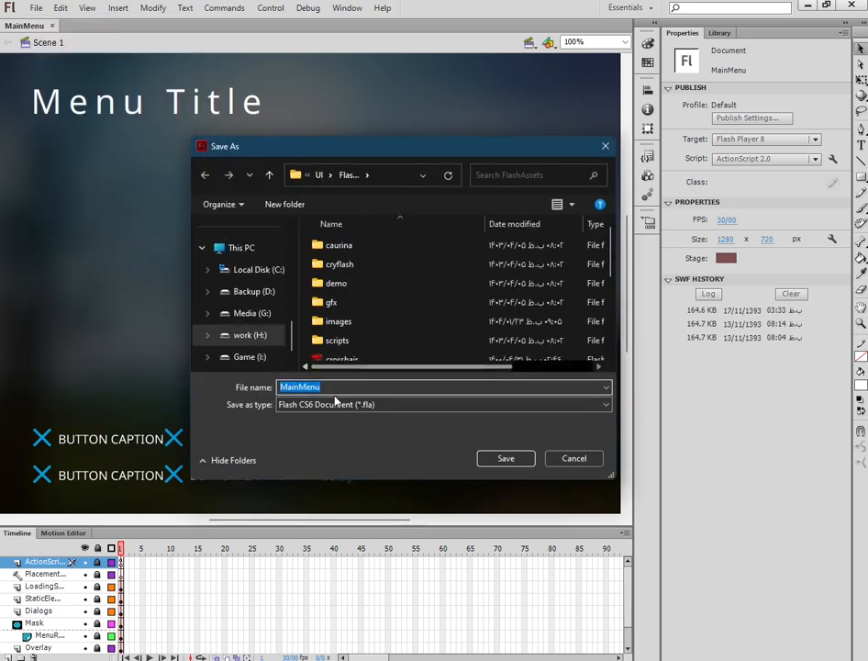
click(332, 391)
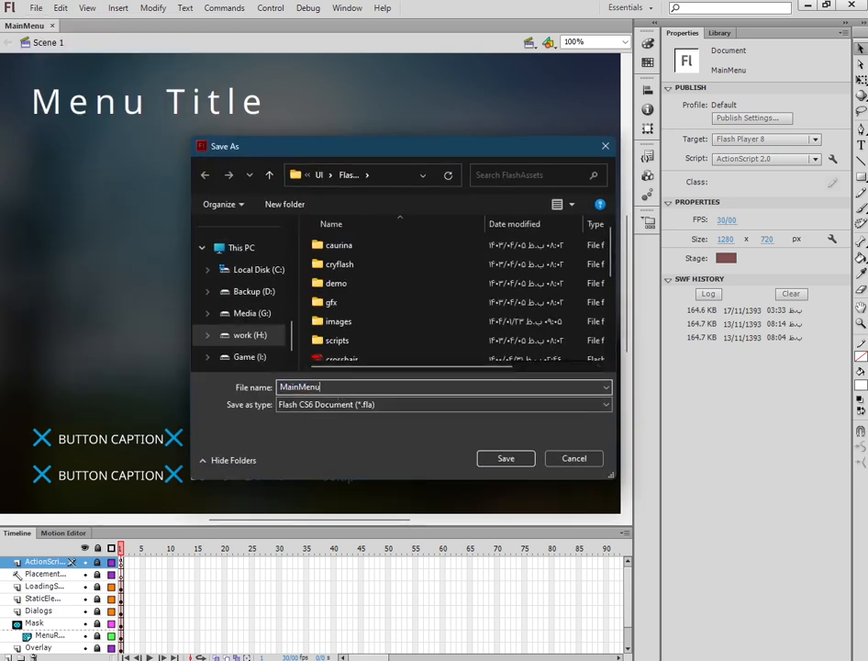
text(_فع)
key(BackSpace)
key(BackSpace)
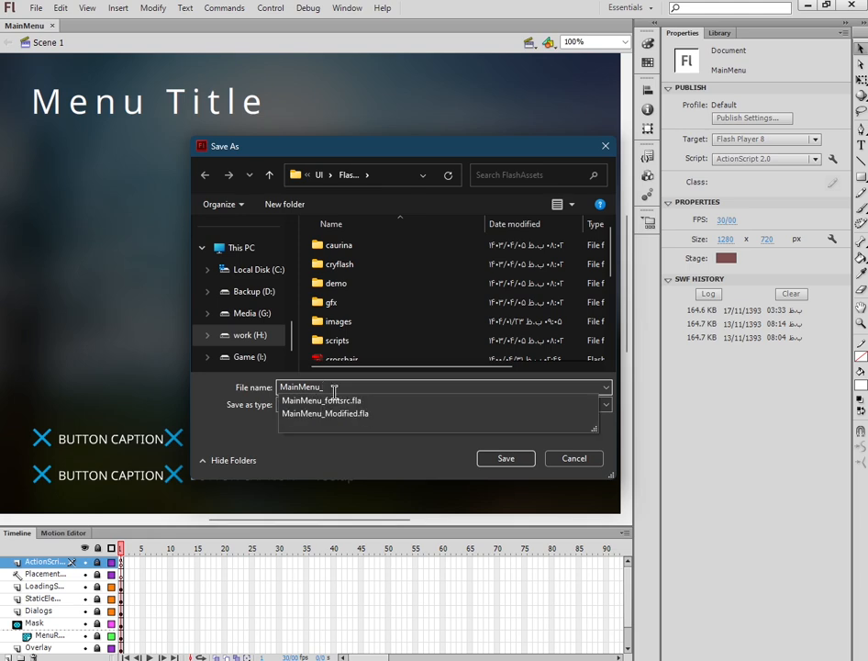
text(mymod)
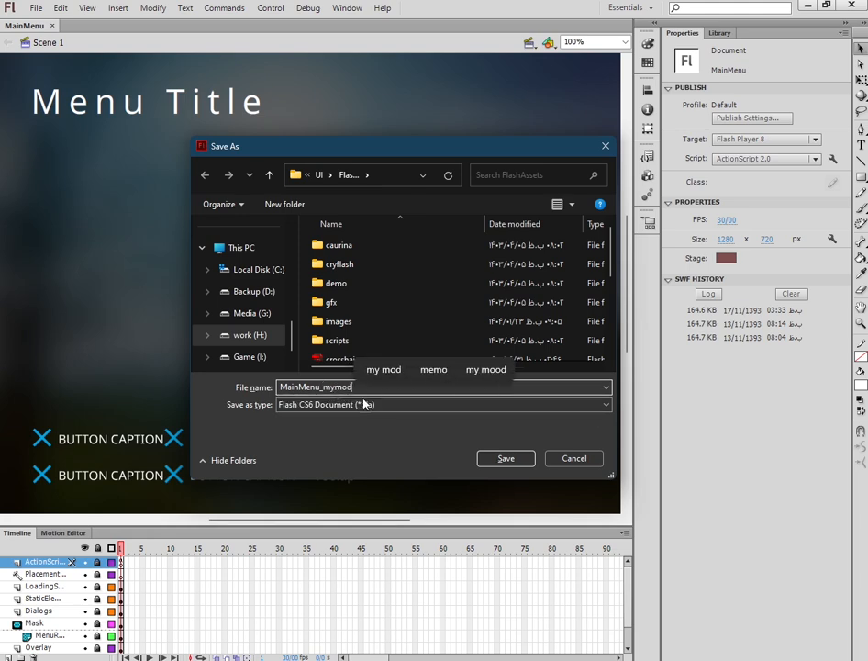
click(504, 458)
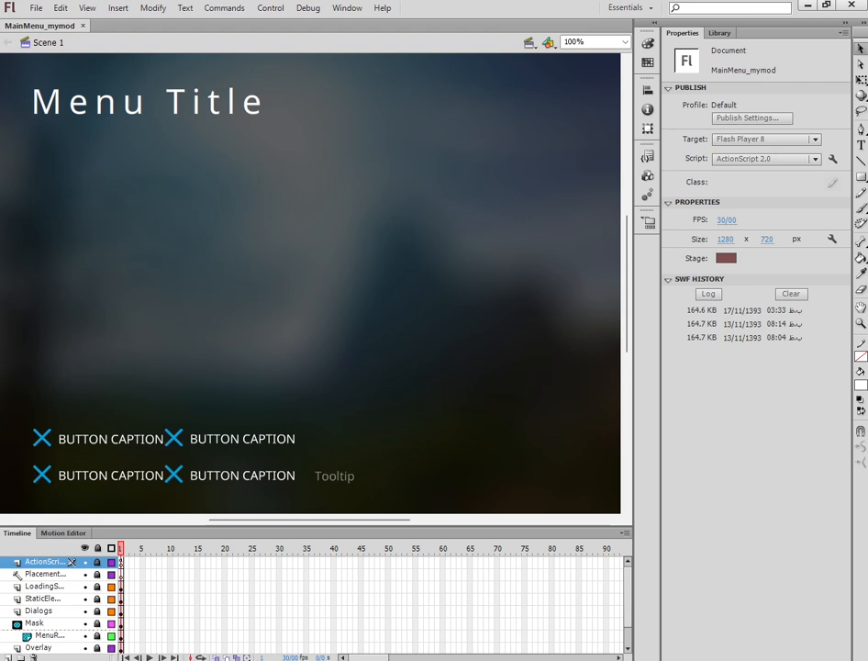
Step: Unlock the StaticElements layer and open its mainContainer movie clip for editing
double_click(48, 598)
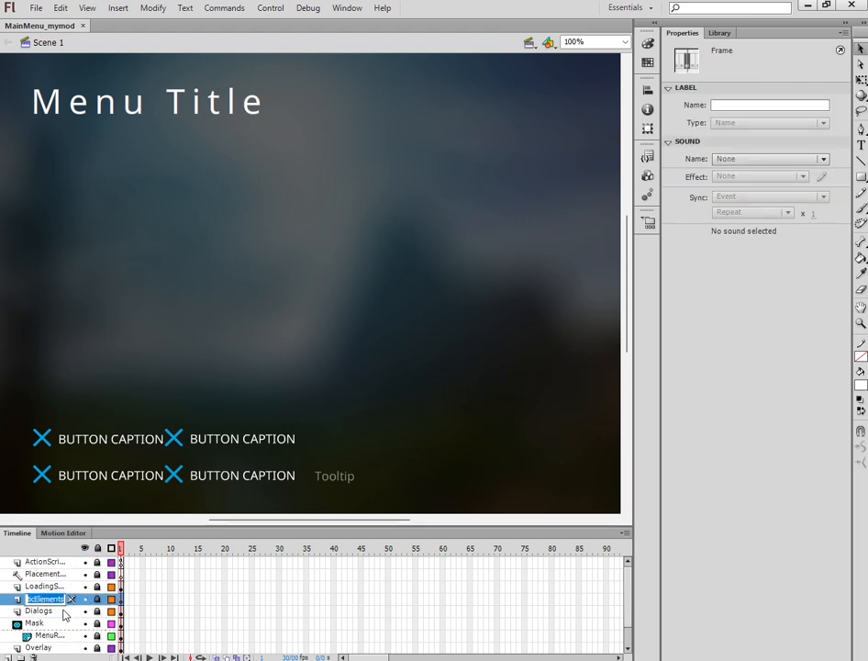
click(64, 612)
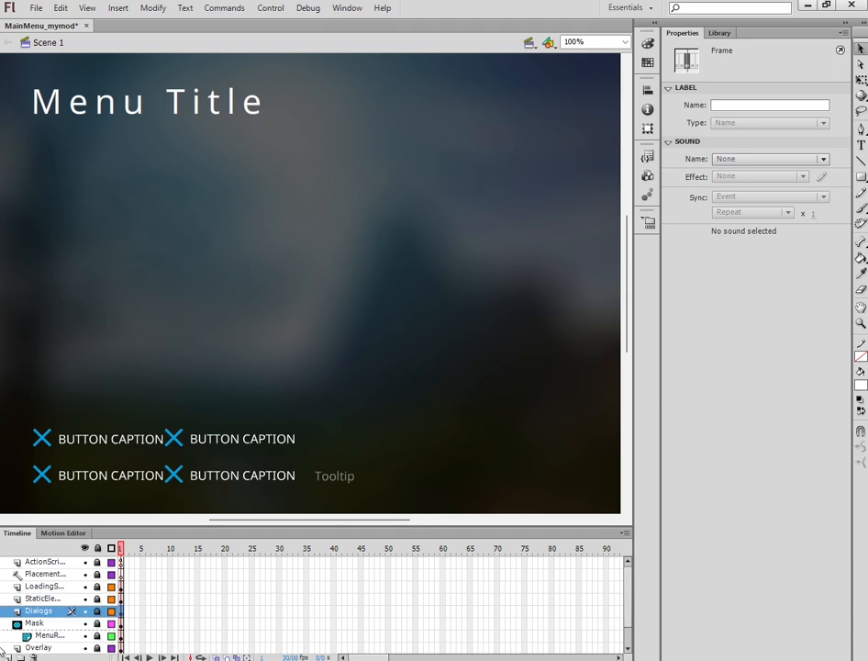
click(51, 598)
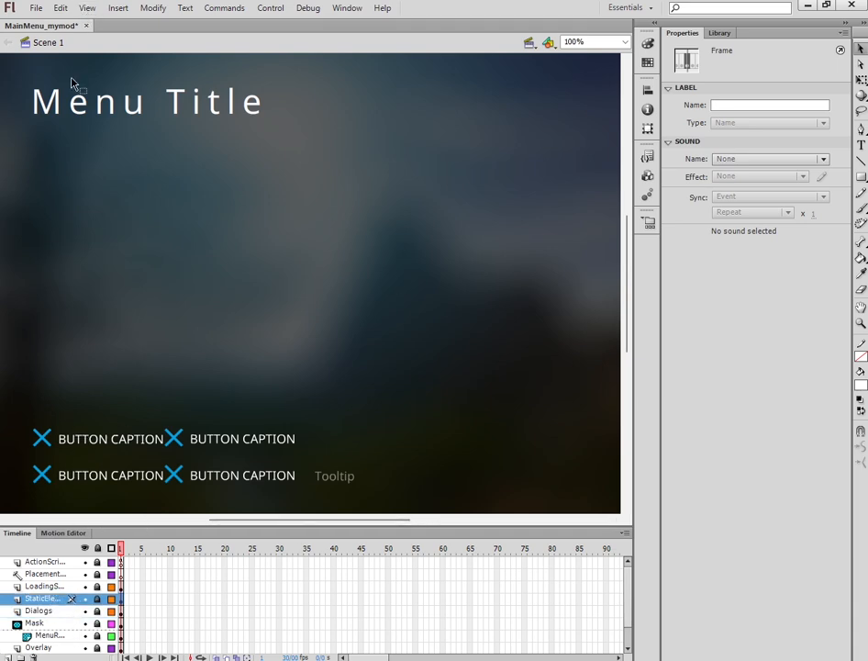
click(97, 598)
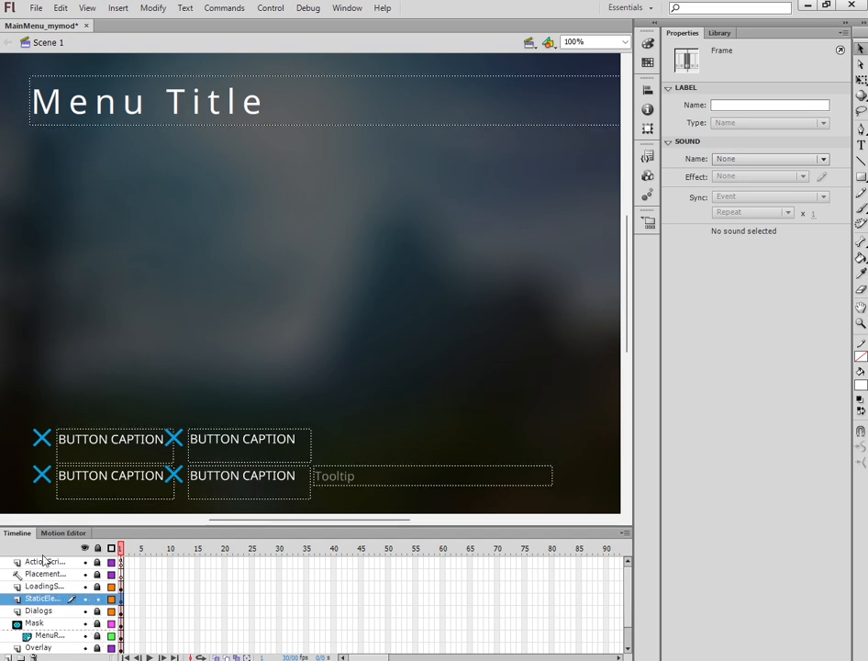
click(86, 110)
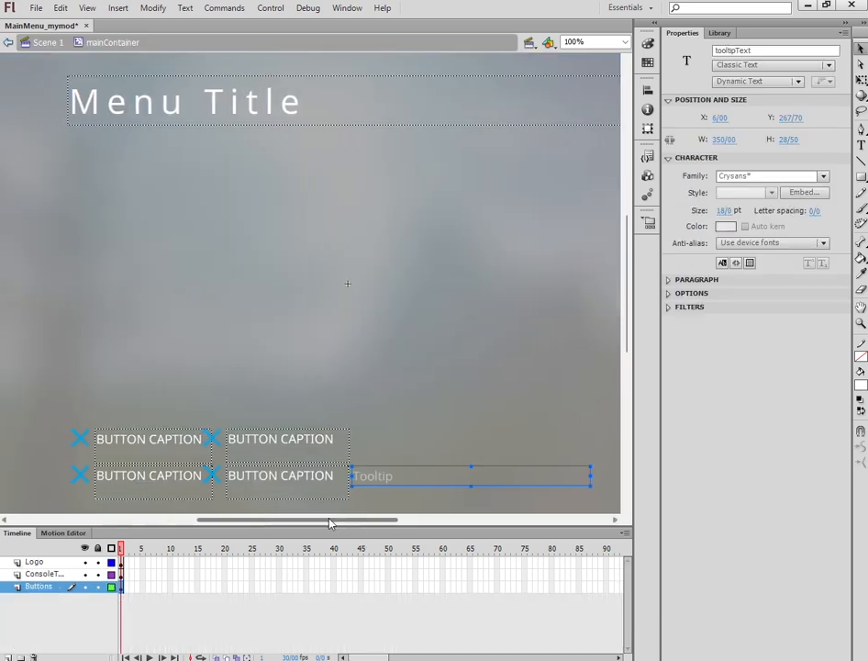
drag(330, 522, 319, 523)
click(88, 8)
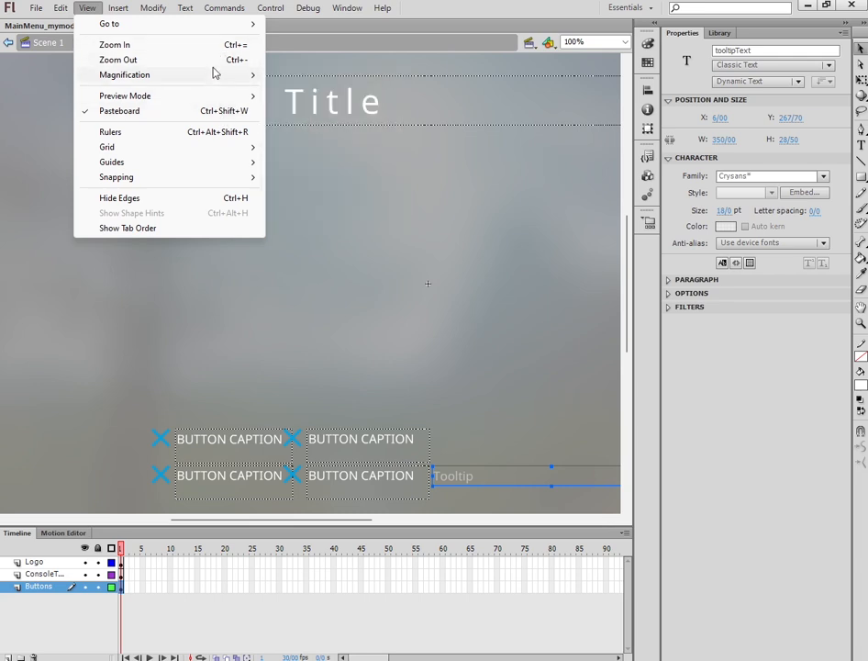
mouse_move(234, 77)
click(311, 74)
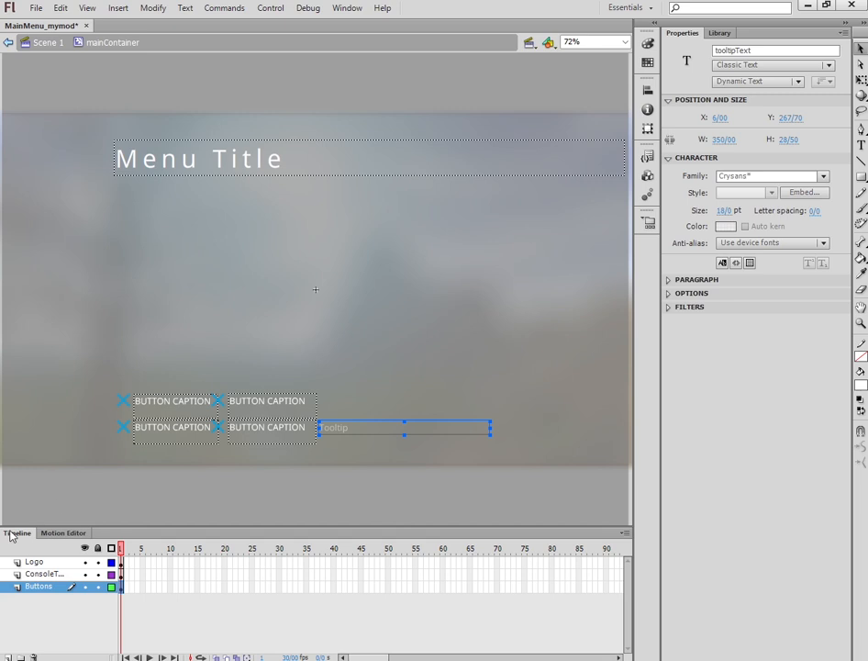
Step: Return to Scene 1, toggle the StaticElements layer's lock, and reopen the mainContainer clip
click(42, 43)
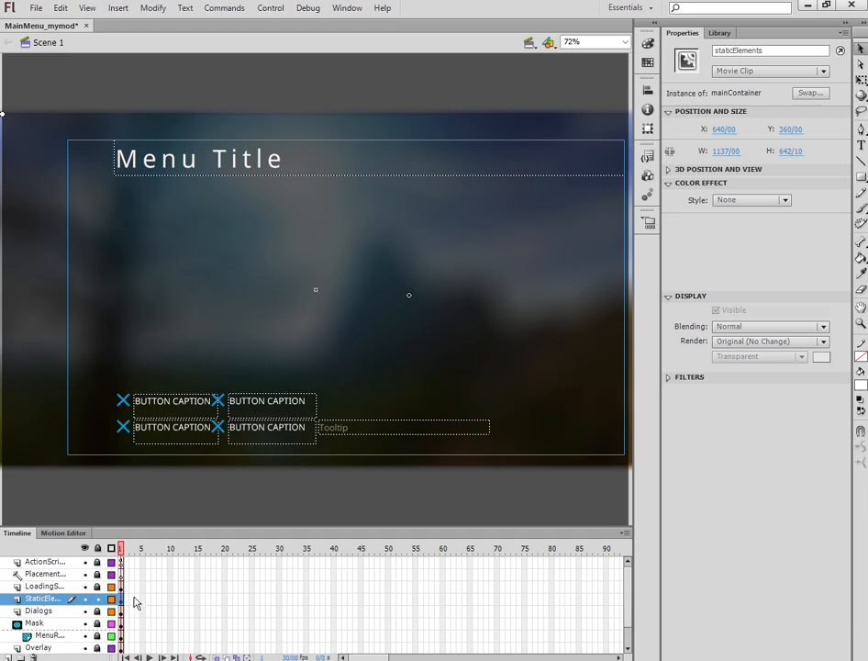
click(98, 599)
click(98, 599)
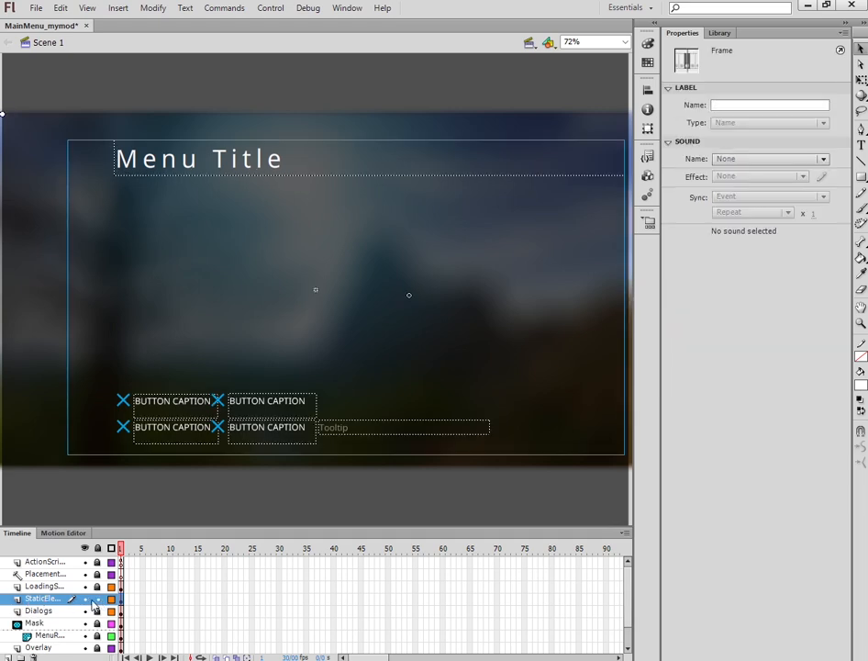
double_click(169, 172)
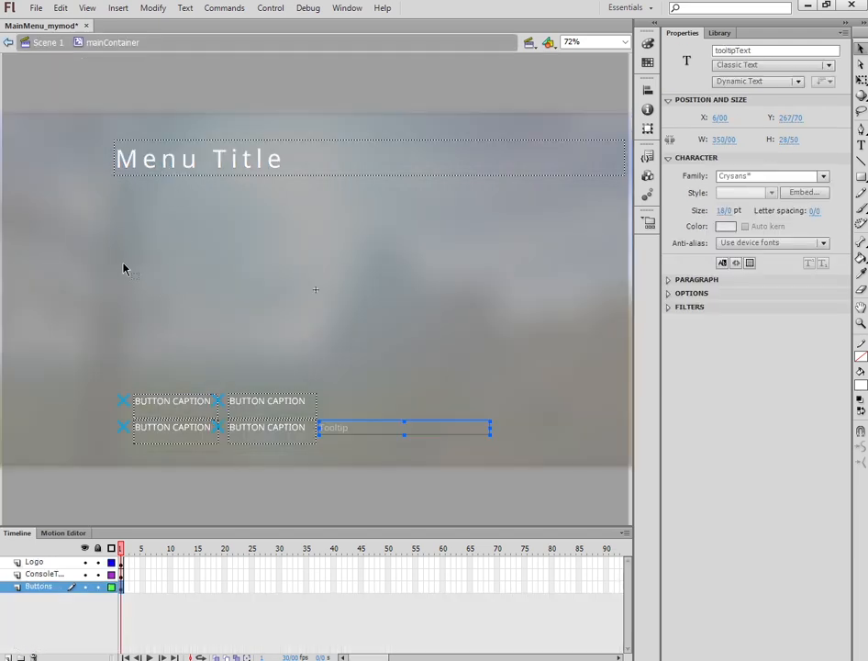
Step: Hide the two layers below Logo, including Buttons, and select the invisible logo instance on the Logo layer
click(85, 587)
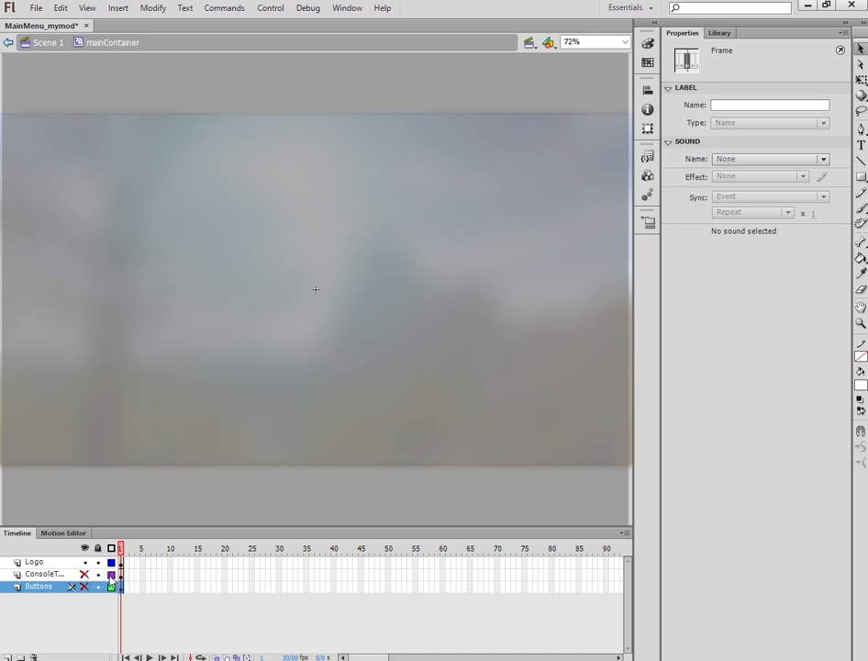
click(37, 562)
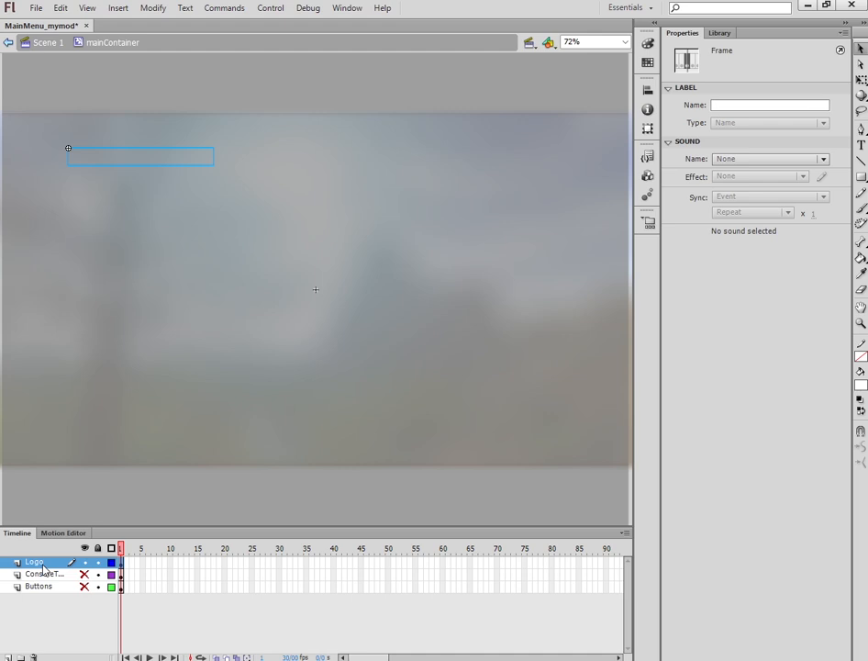
click(91, 162)
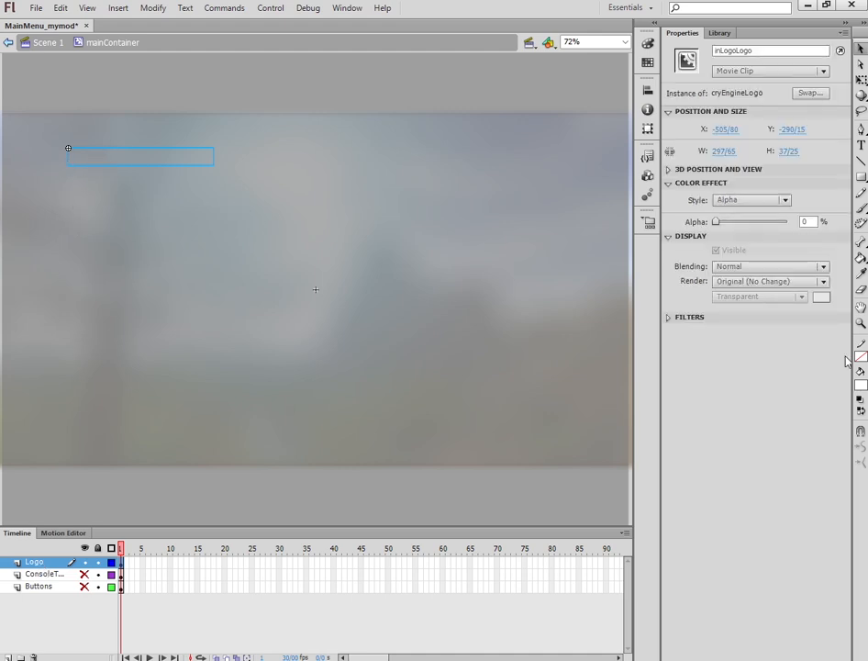
Step: Raise the logo instance's alpha to 100% to reveal it, and set it back to 0%
click(674, 185)
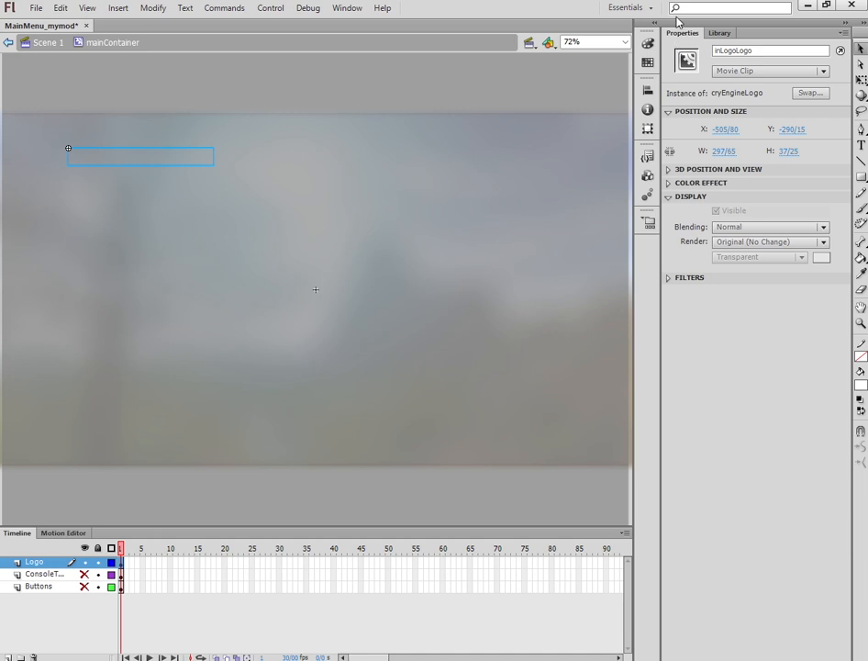
click(670, 186)
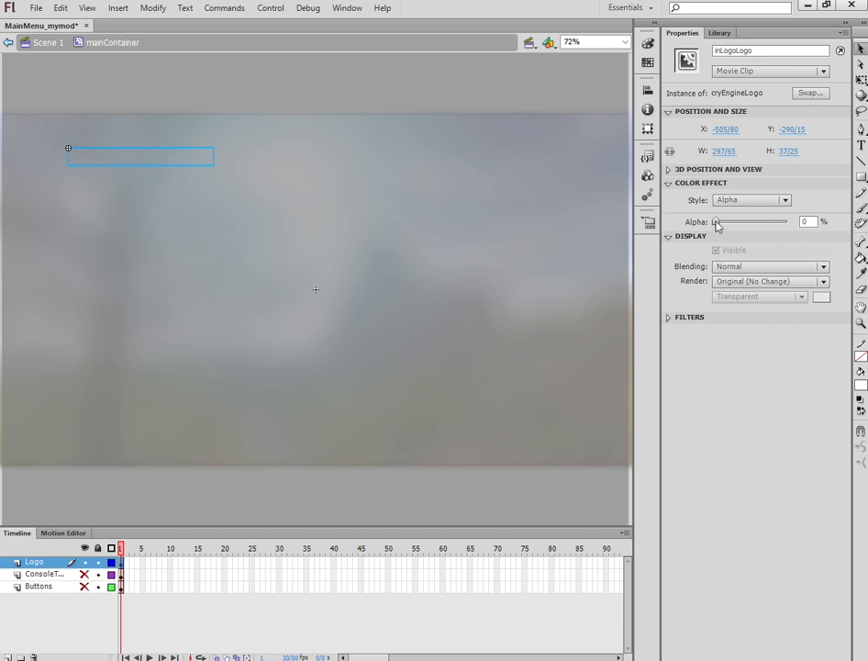
drag(719, 226, 794, 229)
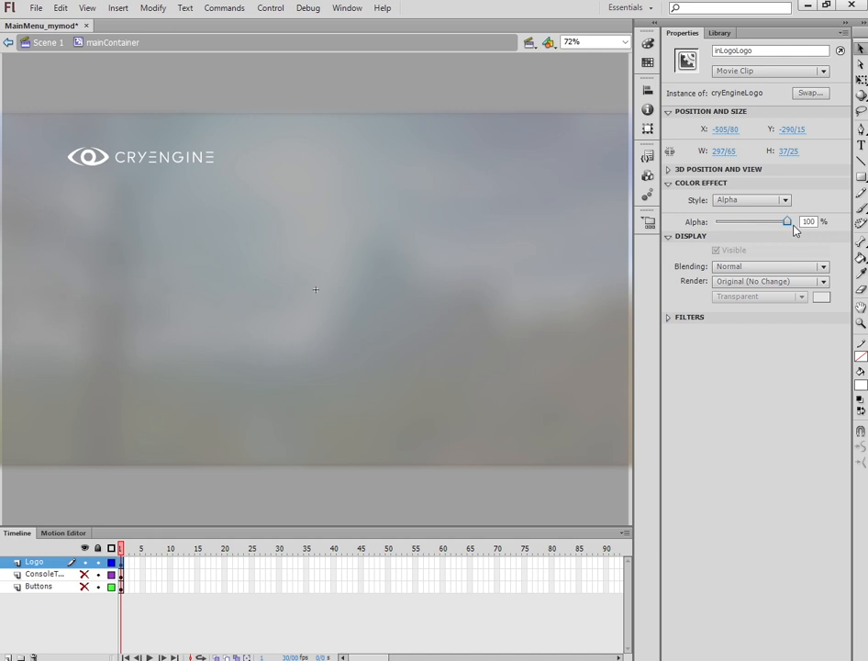
drag(794, 229, 716, 238)
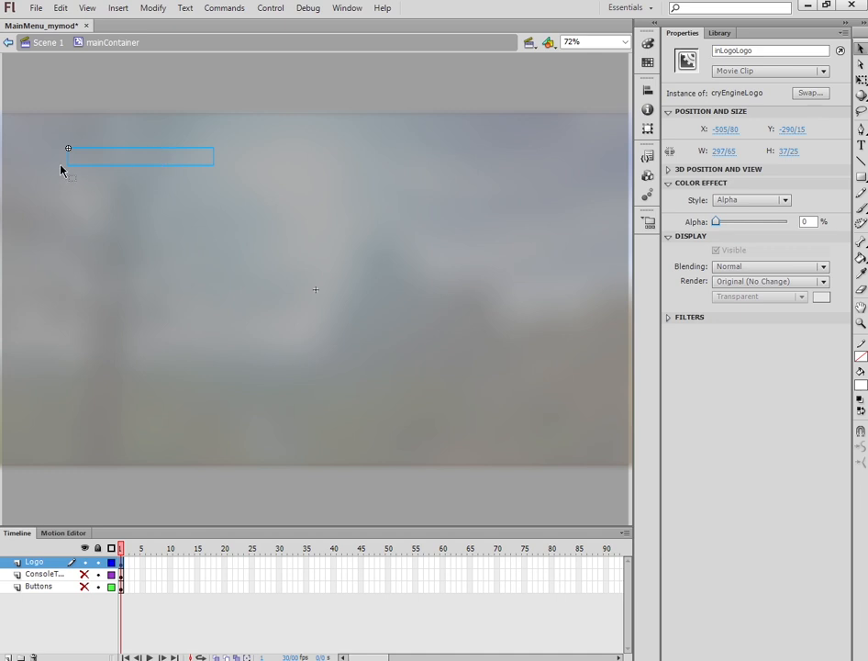
Step: Open the cryEngineLogo clip for editing and delete all of its CRYENGINE logo artwork
double_click(108, 160)
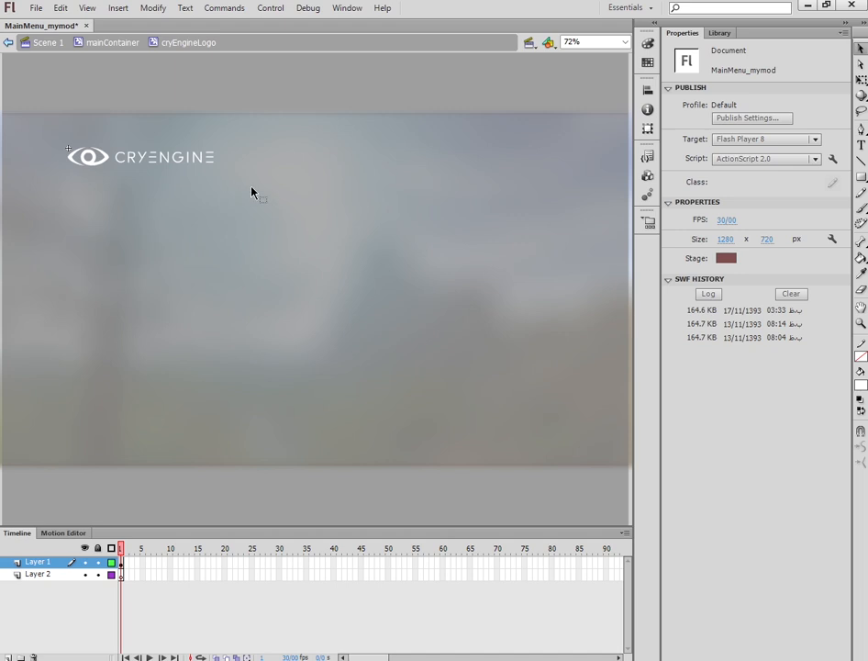
drag(253, 191, 35, 130)
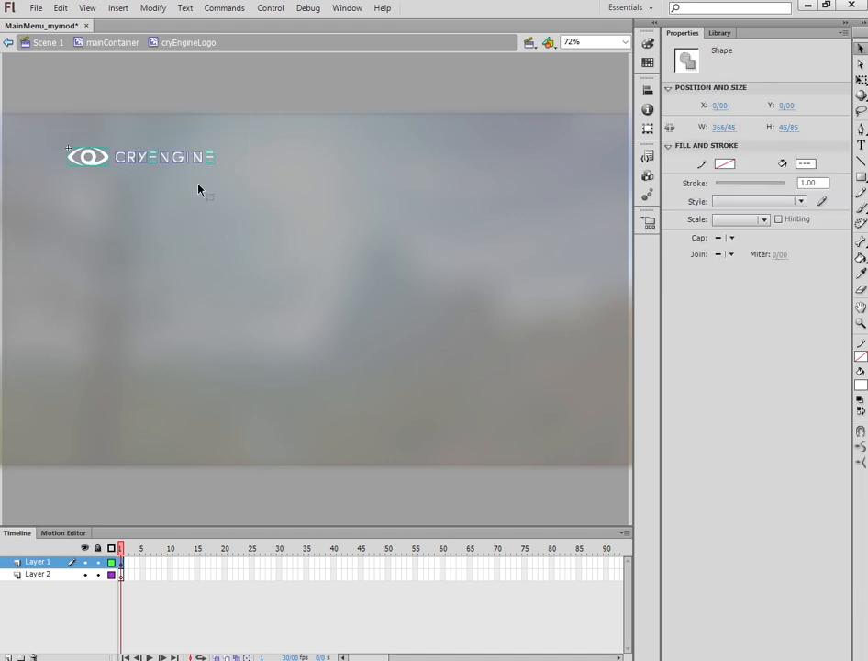
key(Delete)
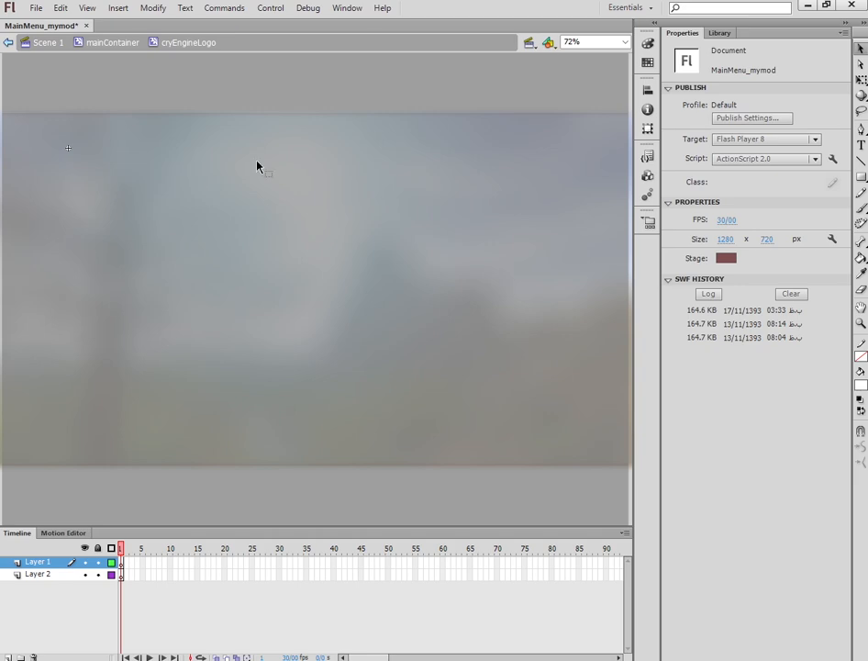
Step: Restore the Flash window to a smaller size, move it aside, and open the Crytek folder in a new File Explorer tab
click(825, 7)
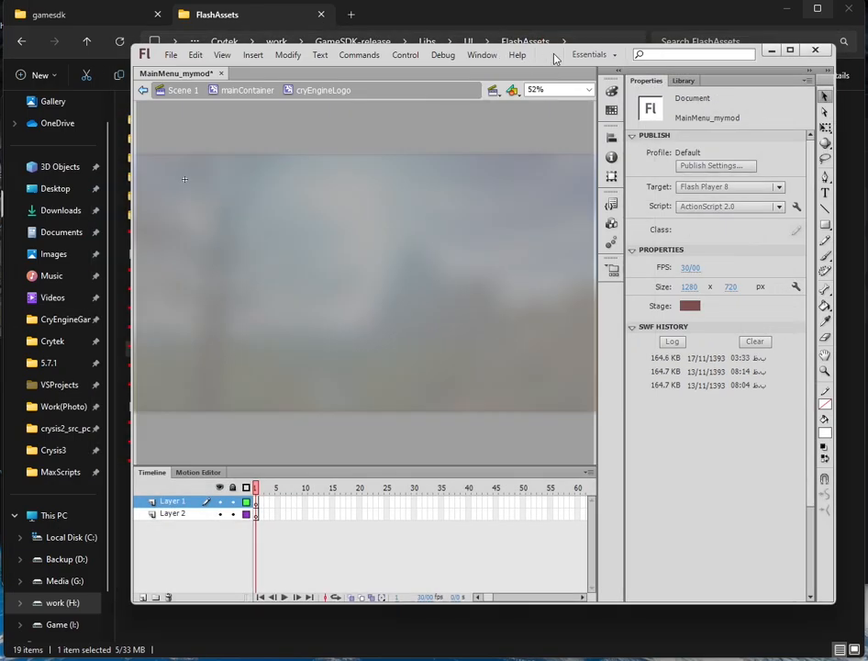
drag(552, 55, 735, 128)
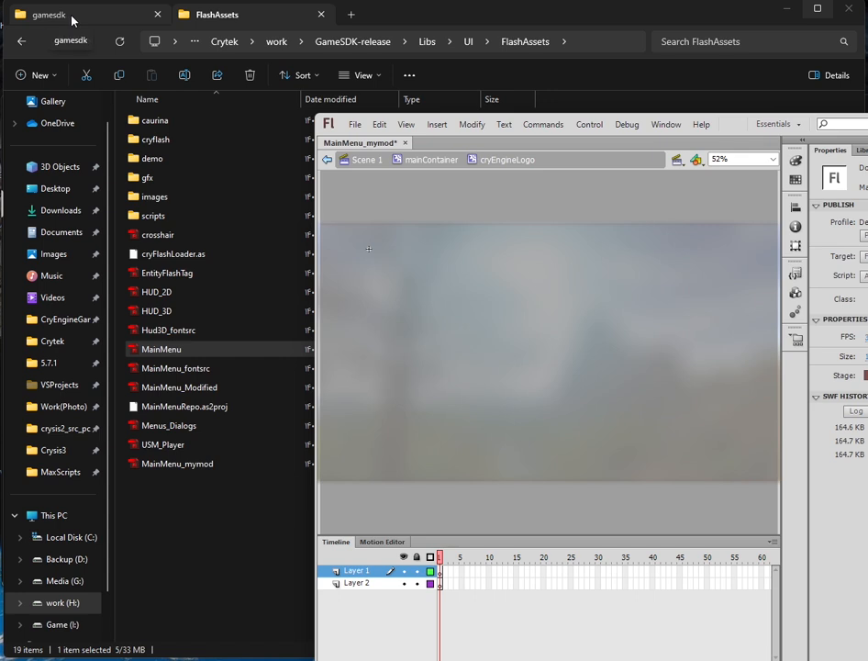
click(350, 14)
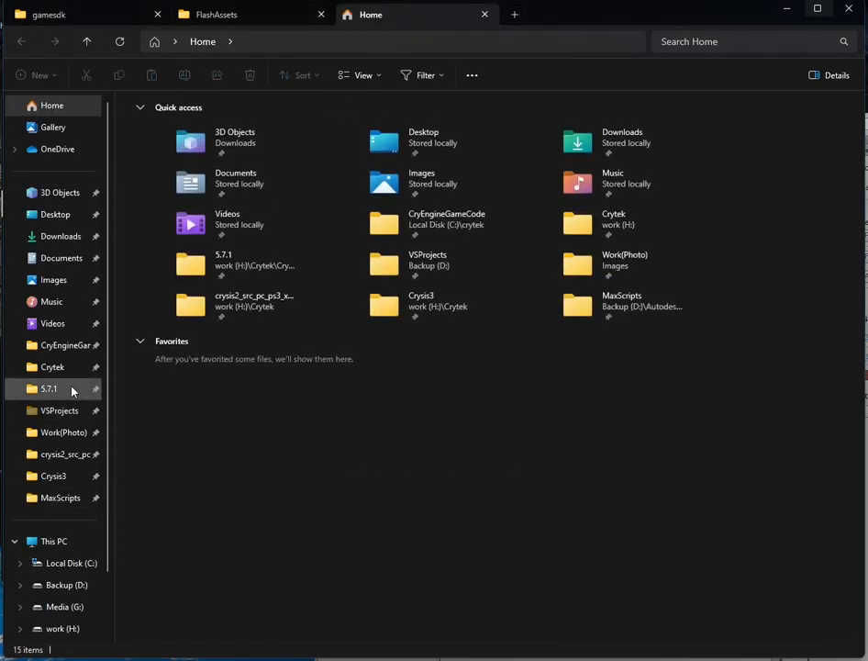
click(57, 368)
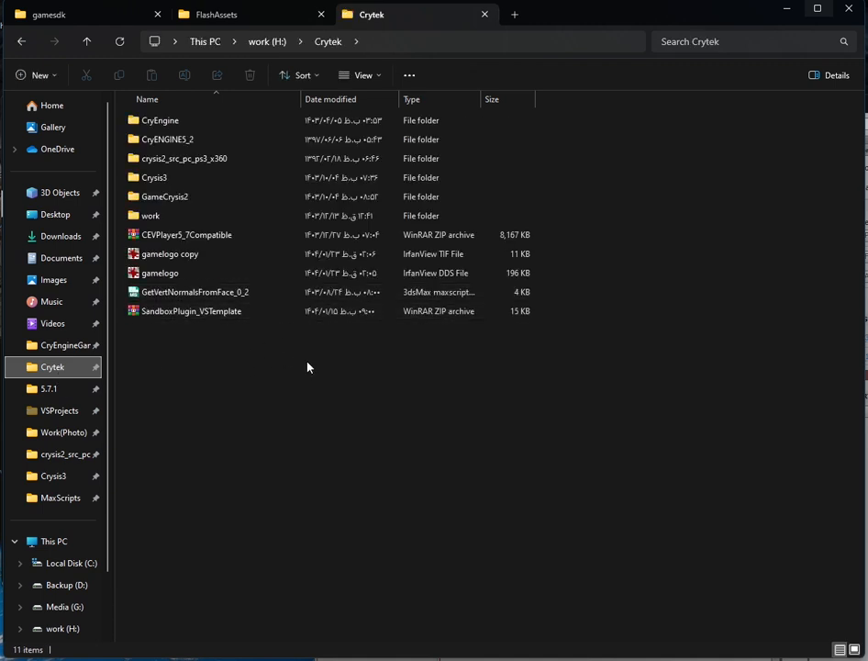
Step: Browse from the work folder through GameSDK-release, Libs and UI to the images folder inside FlashAssets
click(158, 219)
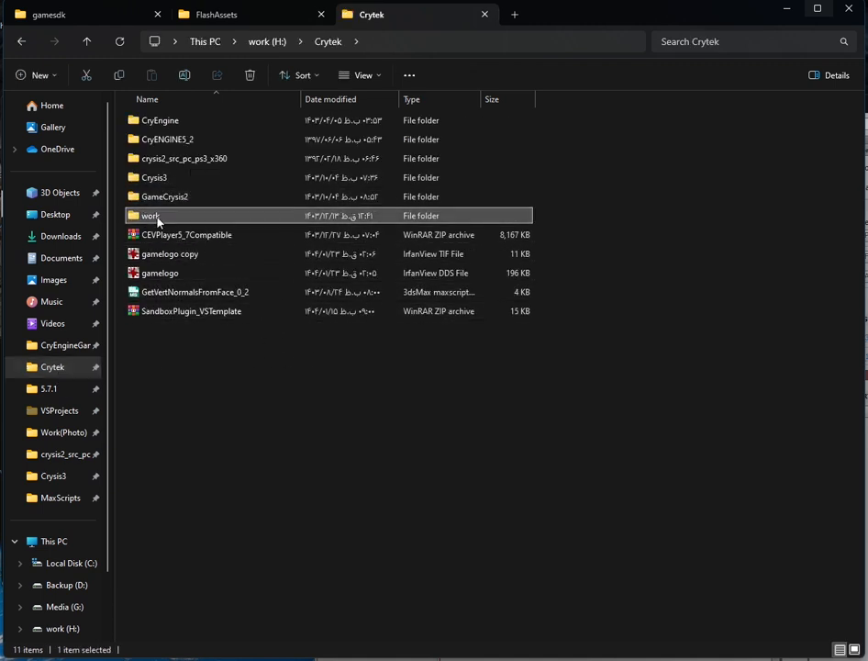
double_click(157, 220)
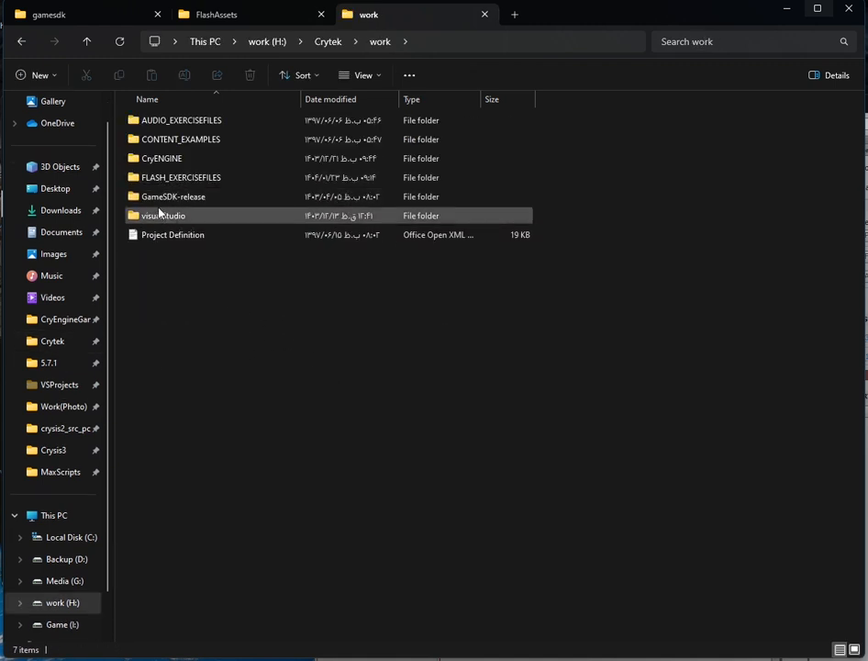
double_click(174, 196)
double_click(171, 123)
click(175, 126)
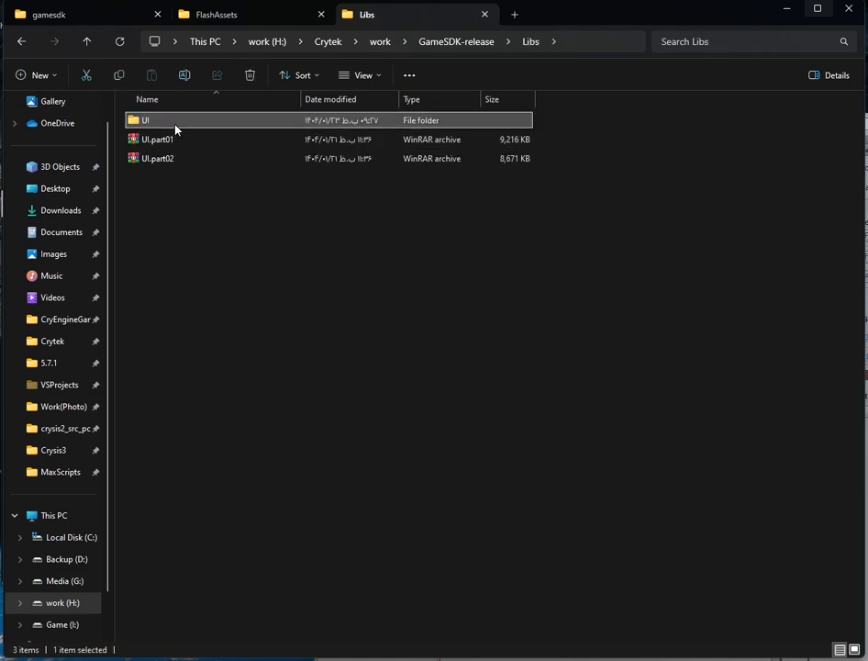
double_click(175, 125)
click(170, 140)
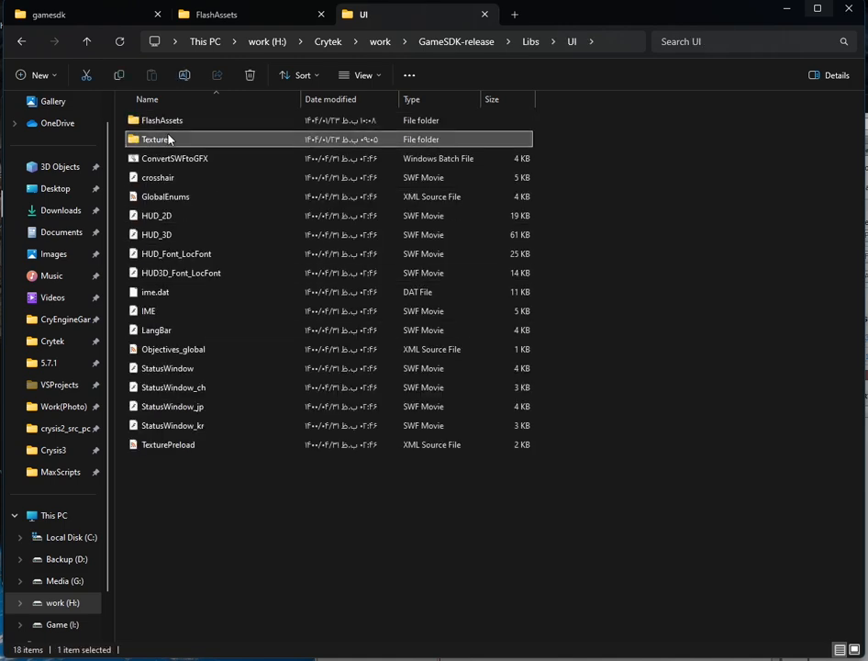
double_click(169, 140)
key(alt+Left)
click(178, 127)
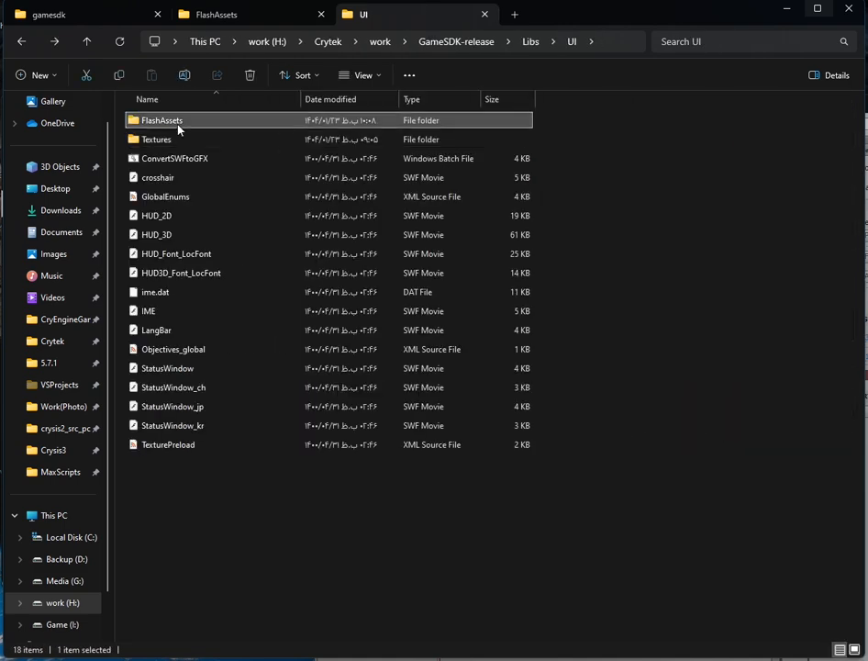
double_click(178, 128)
double_click(153, 200)
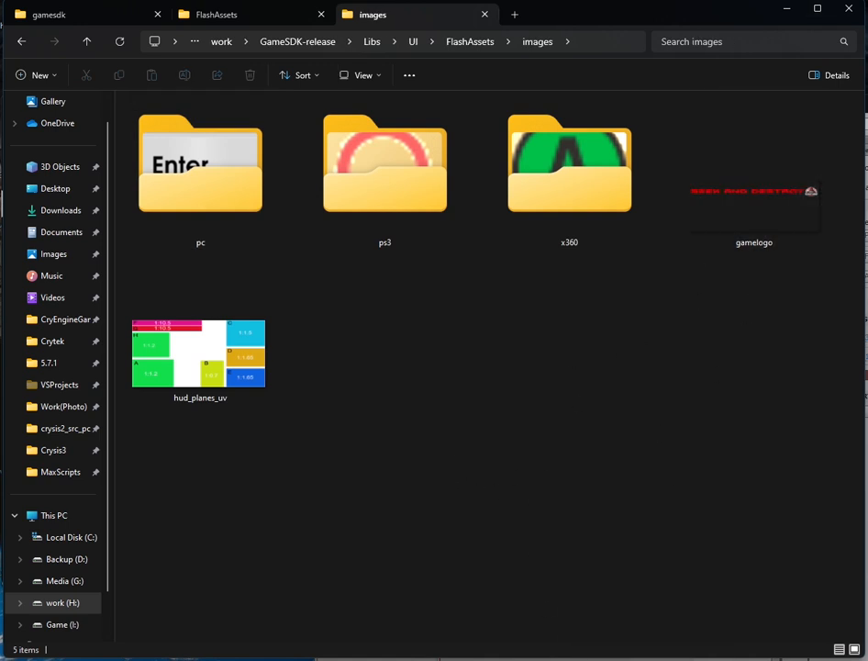
Step: Arrange the Flash window beside the images folder and place the gamelogo image on the cryEngineLogo clip's stage
key(alt+Tab)
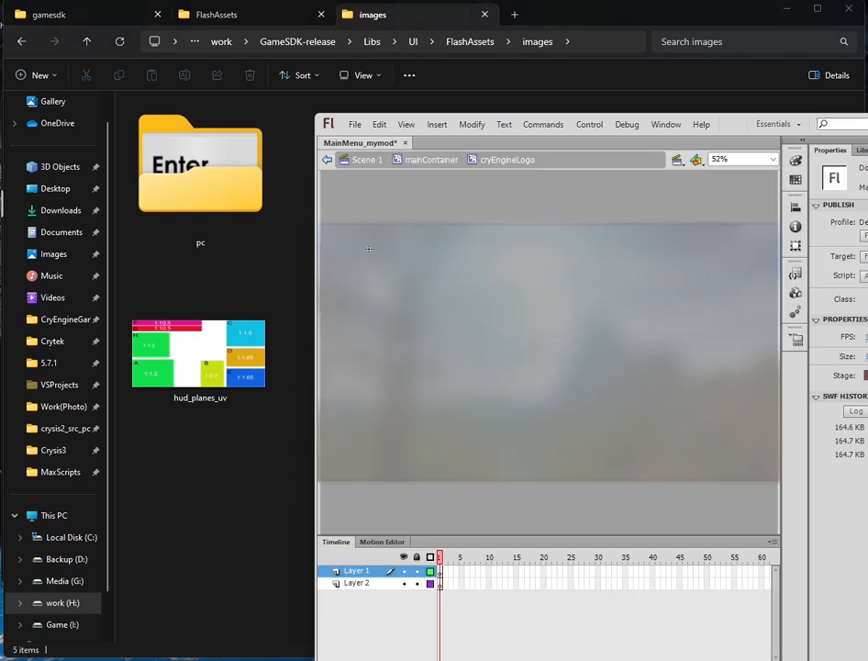
drag(731, 126, 693, 301)
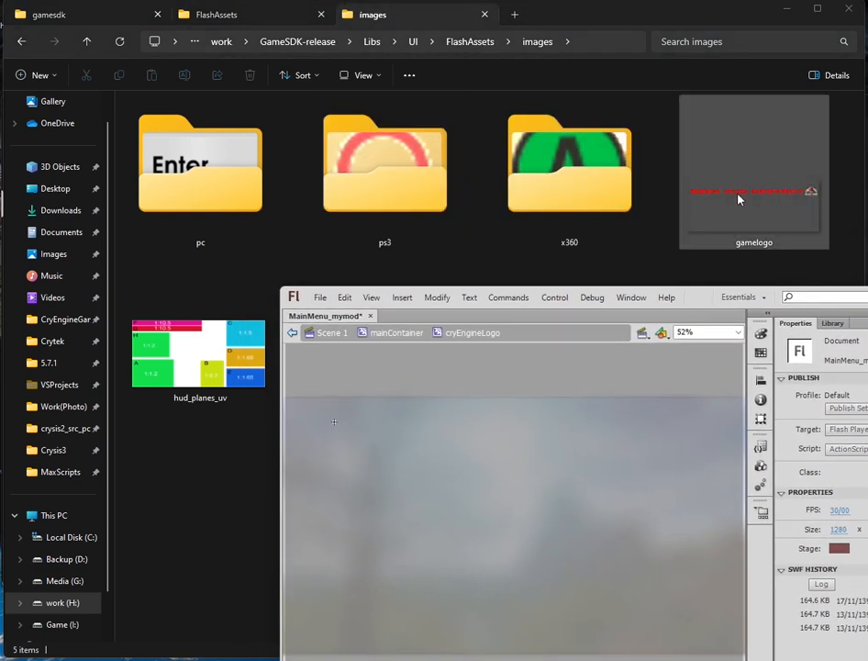
drag(768, 199, 470, 422)
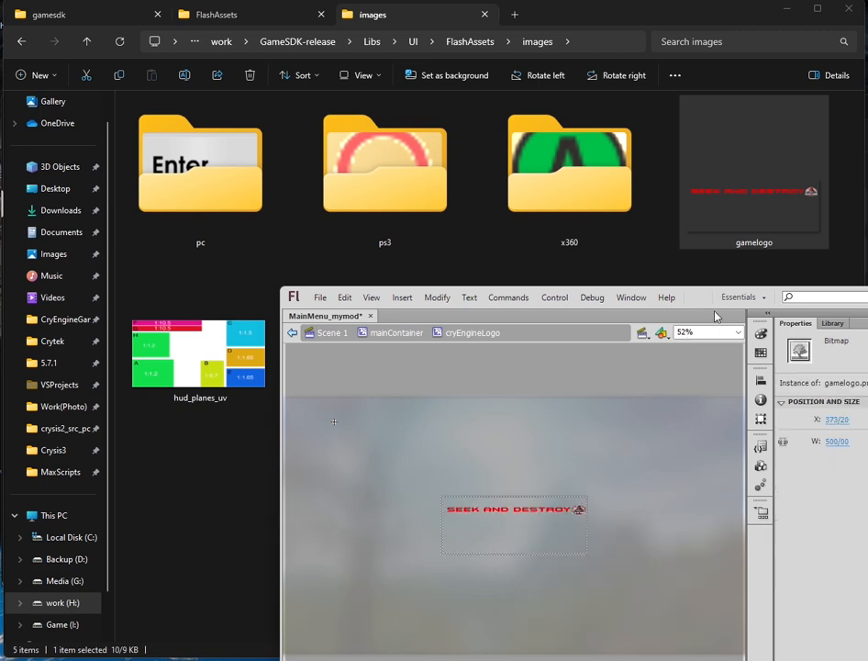
Step: Maximize the Flash window and move the gamelogo bitmap up to about X 289, Y -50
drag(706, 306, 535, 101)
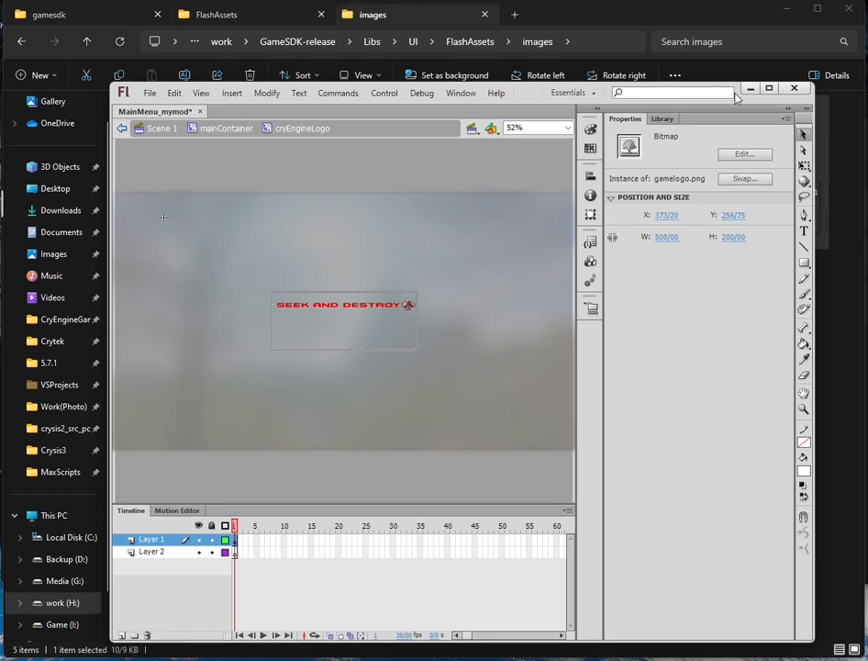
click(771, 89)
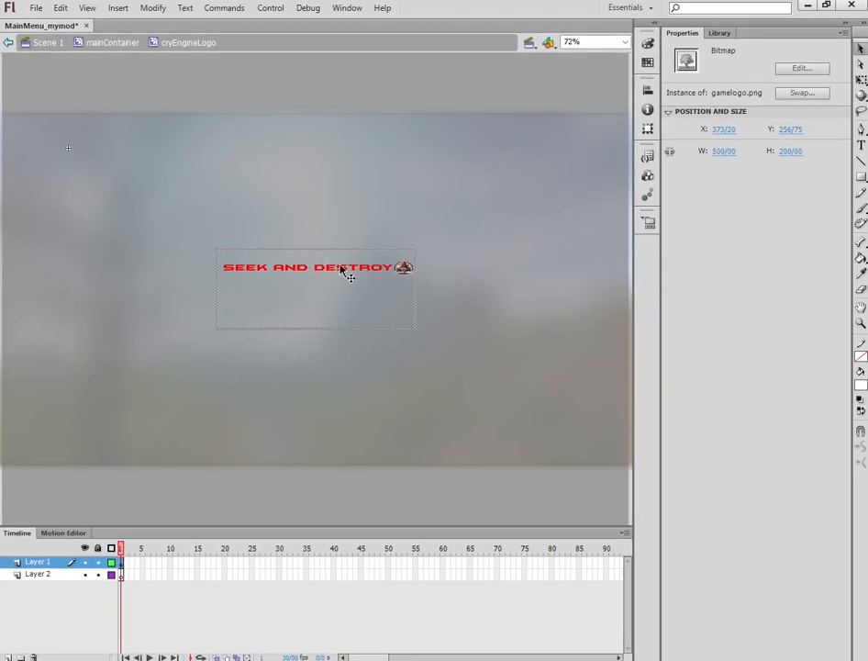
drag(347, 269, 314, 153)
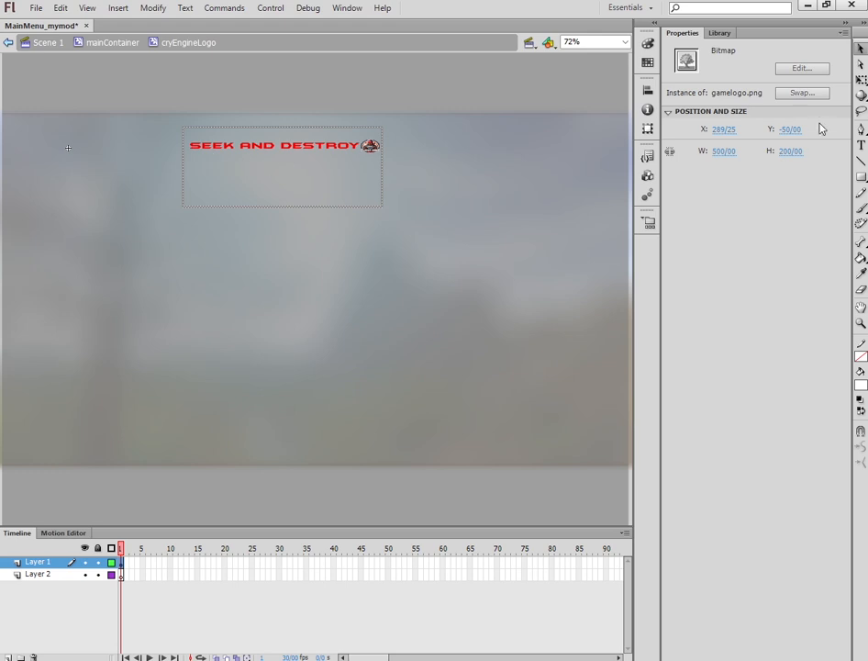
Step: Try to enlarge the gamelogo bitmap to about 879 by 449 pixels with Free Transform, and undo the scaling
click(862, 81)
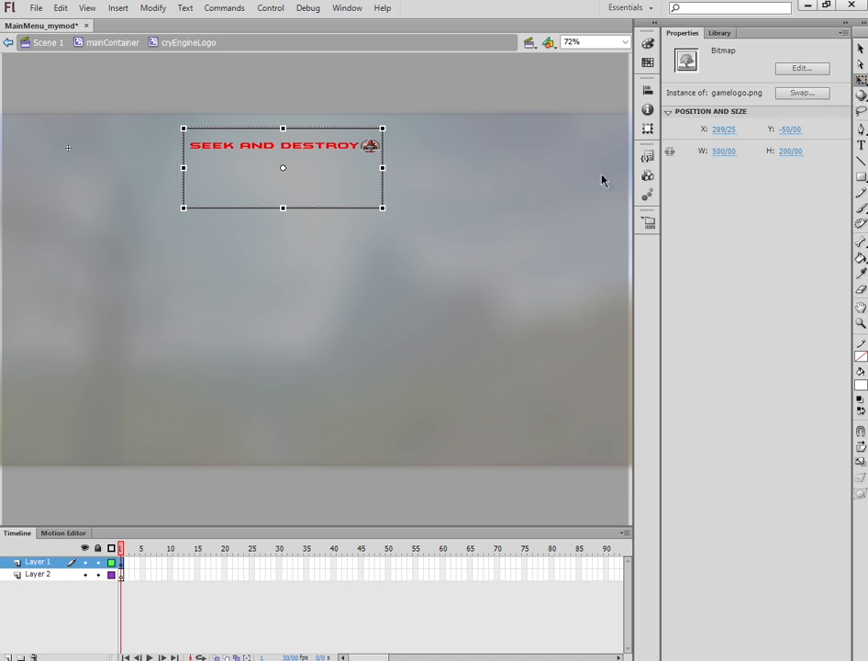
drag(382, 208, 533, 306)
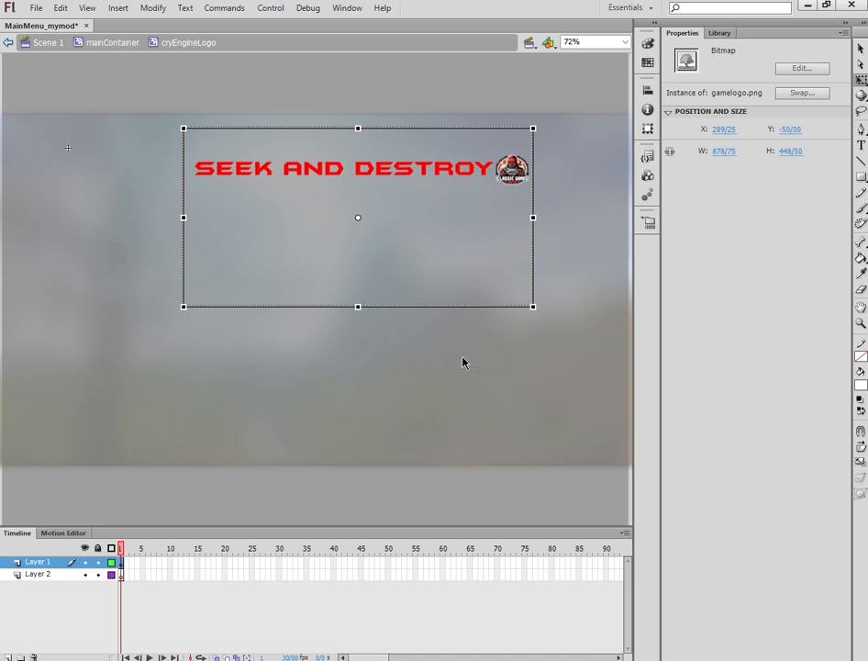
key(ctrl+z)
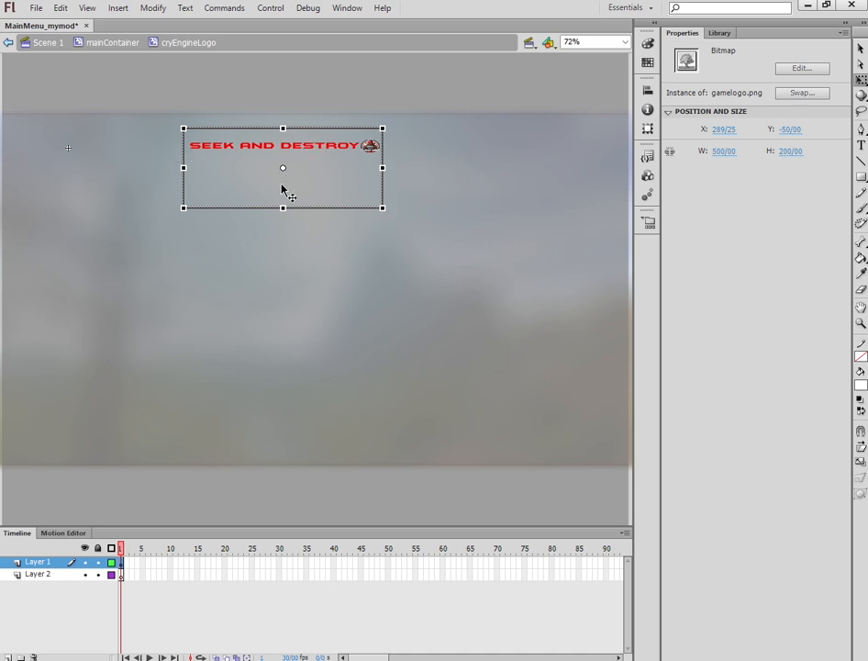
Step: Shift the gamelogo bitmap to about X 238, Y -47 and convert it to a Movie Clip symbol named logo
drag(243, 169, 267, 170)
drag(357, 172, 314, 174)
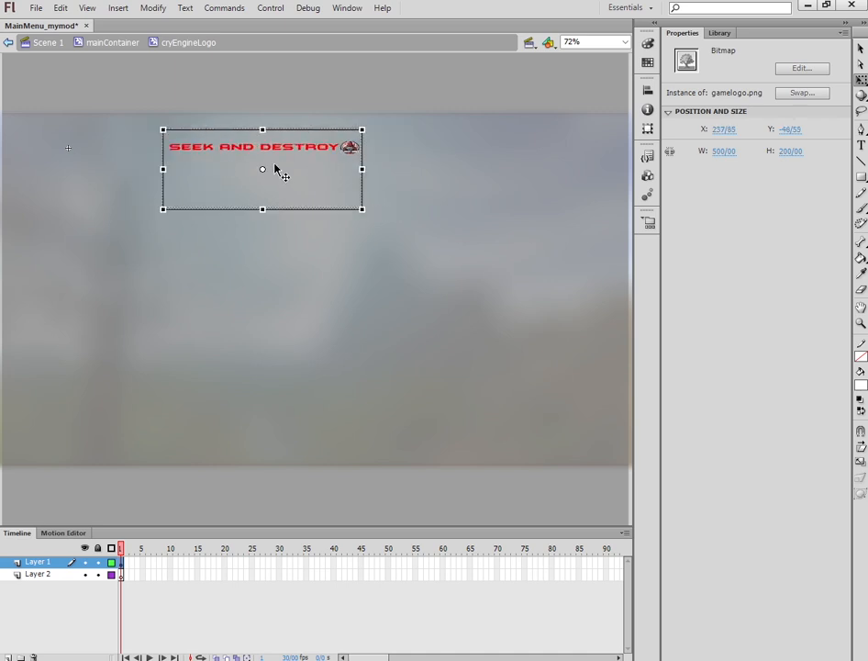
right_click(267, 149)
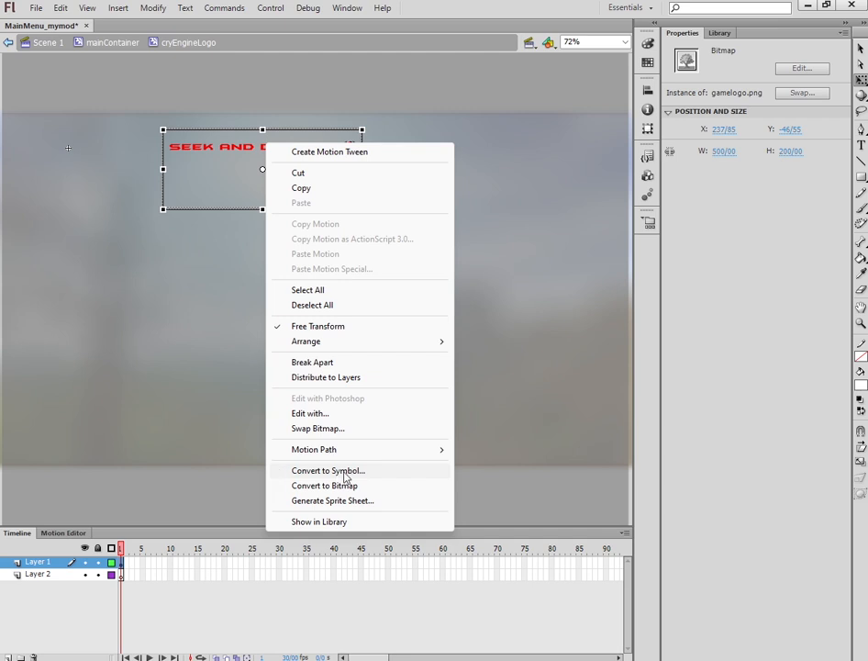
click(347, 474)
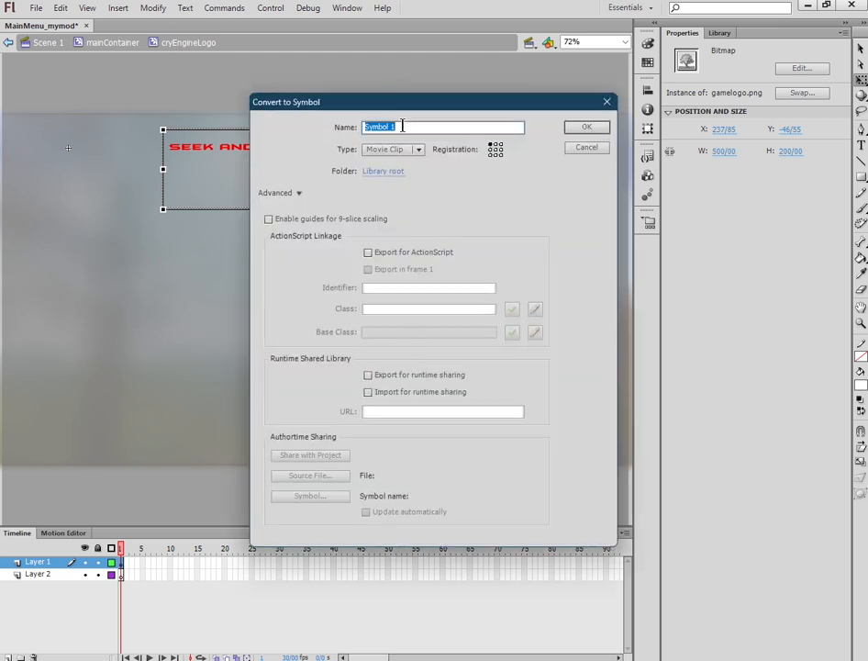
click(417, 151)
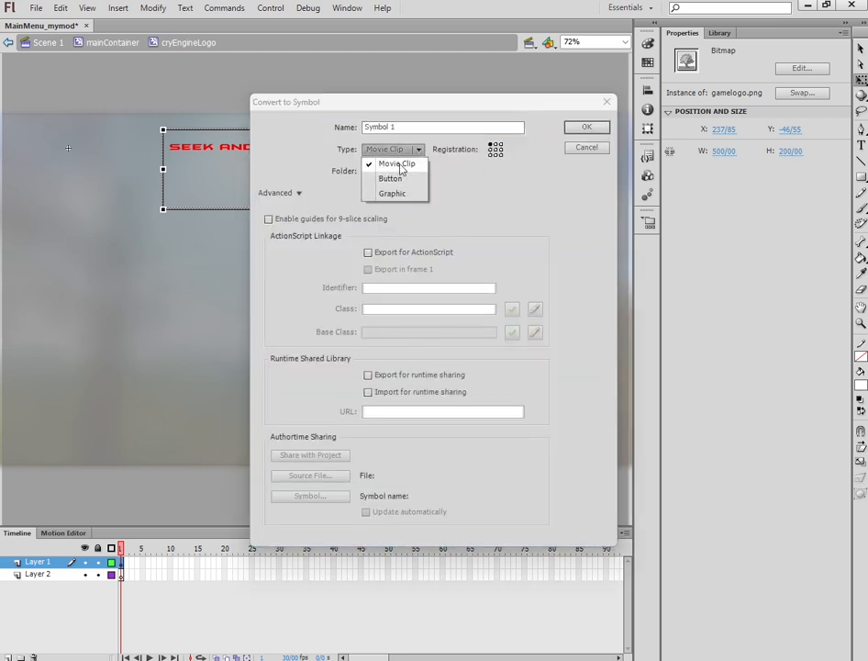
click(400, 168)
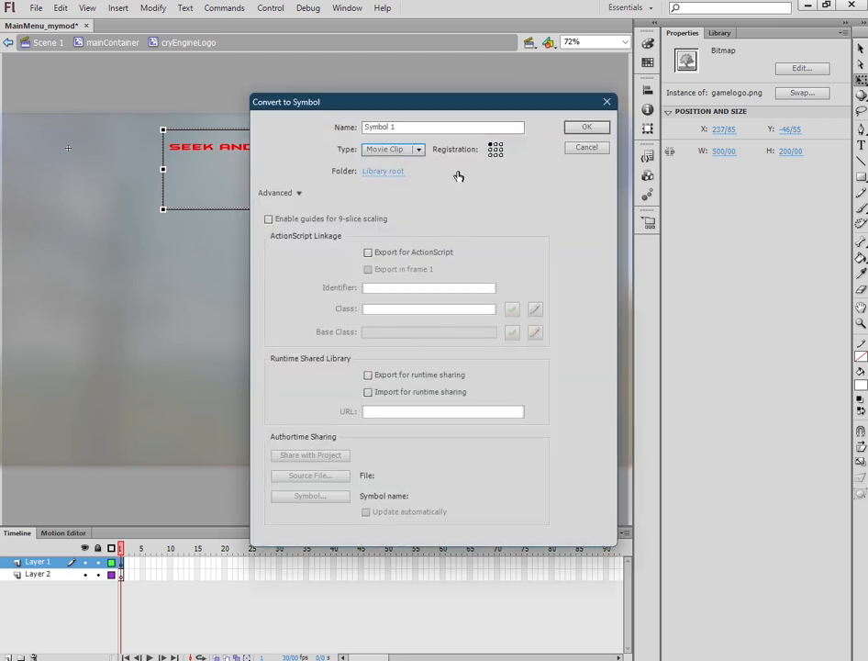
double_click(412, 128)
triple_click(412, 128)
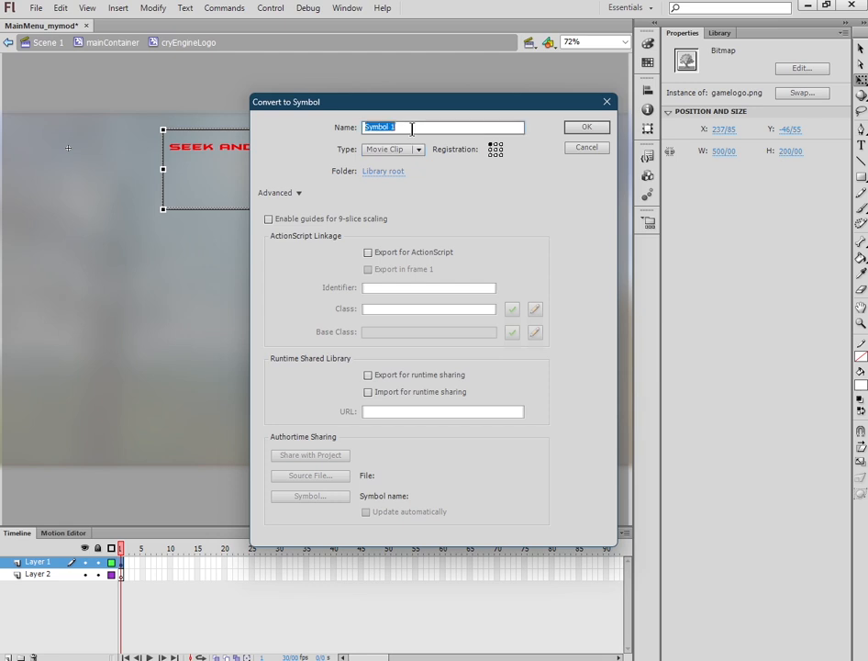
text(logo)
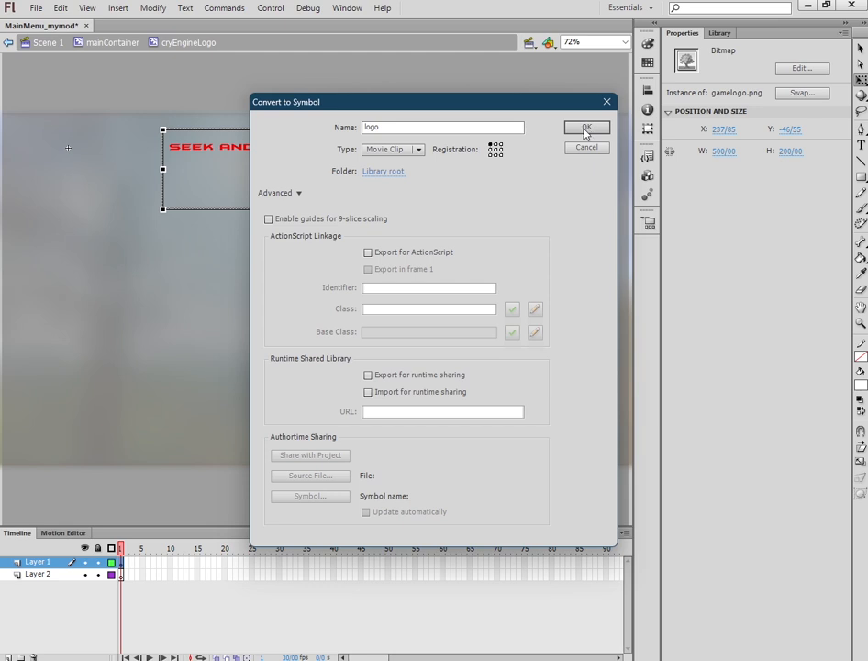
click(585, 133)
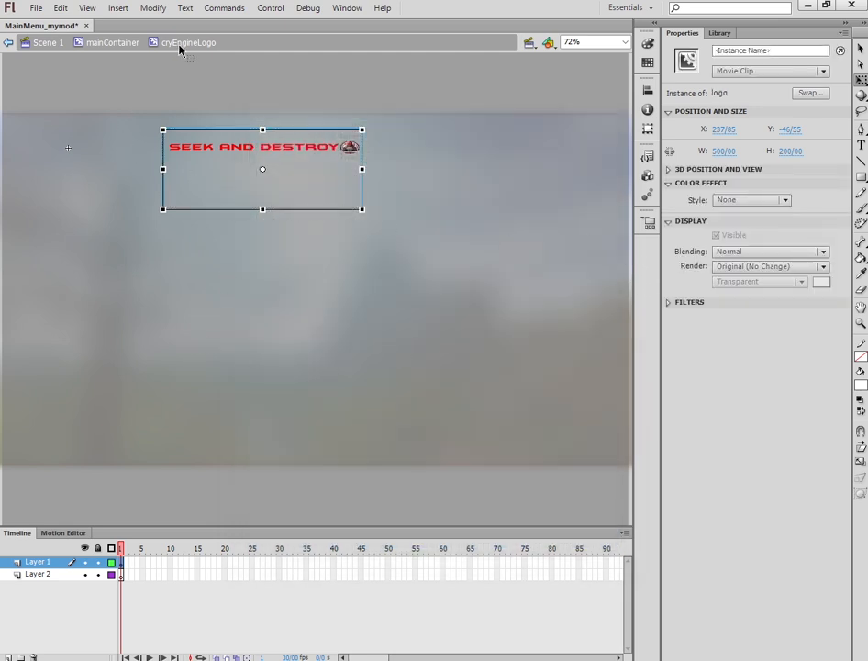
Step: Return to mainContainer, keep the logo instance's alpha at 0%, and show the two hidden layers below Logo again
click(117, 44)
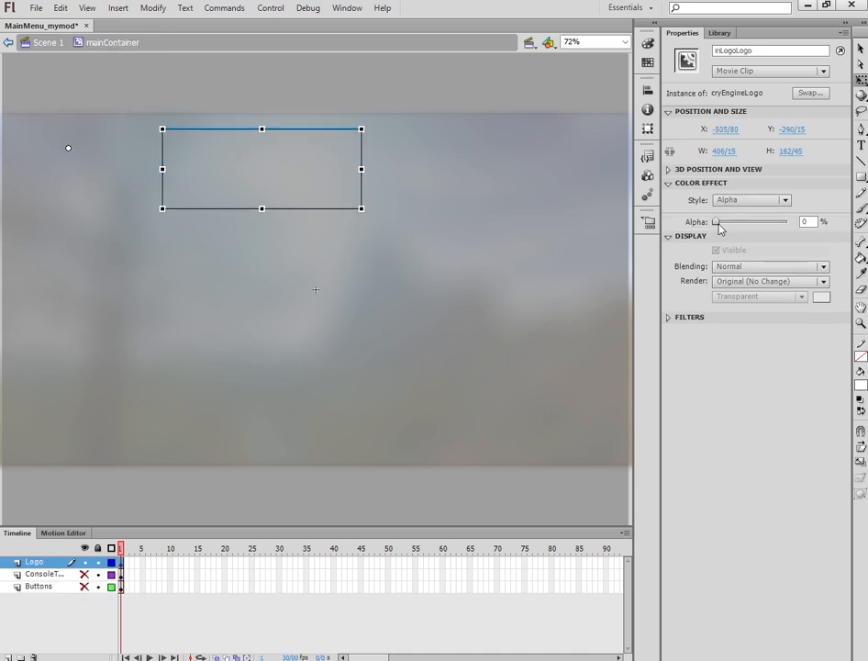
mouse_move(718, 225)
mouse_down()
mouse_move(823, 226)
mouse_move(716, 225)
mouse_up()
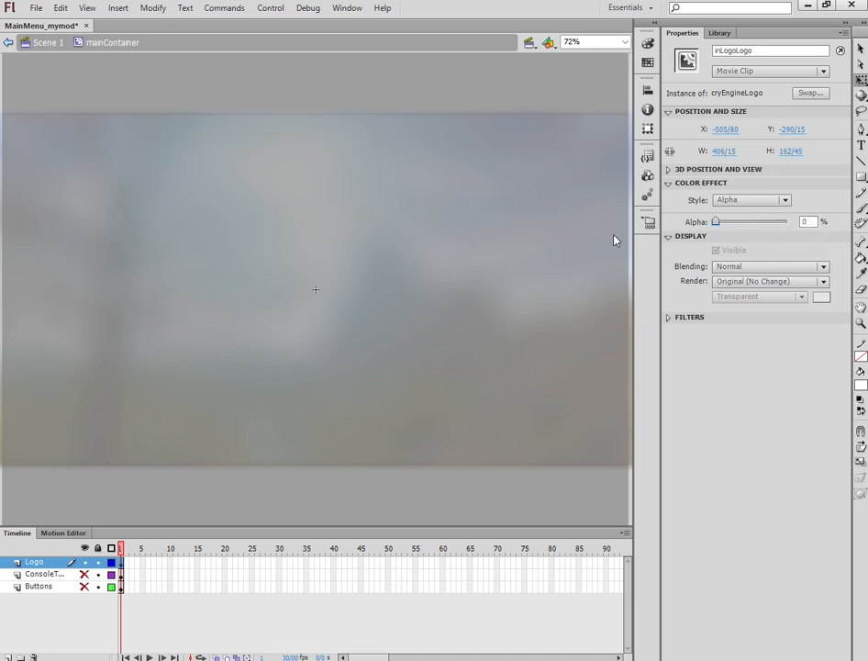
click(83, 586)
click(83, 574)
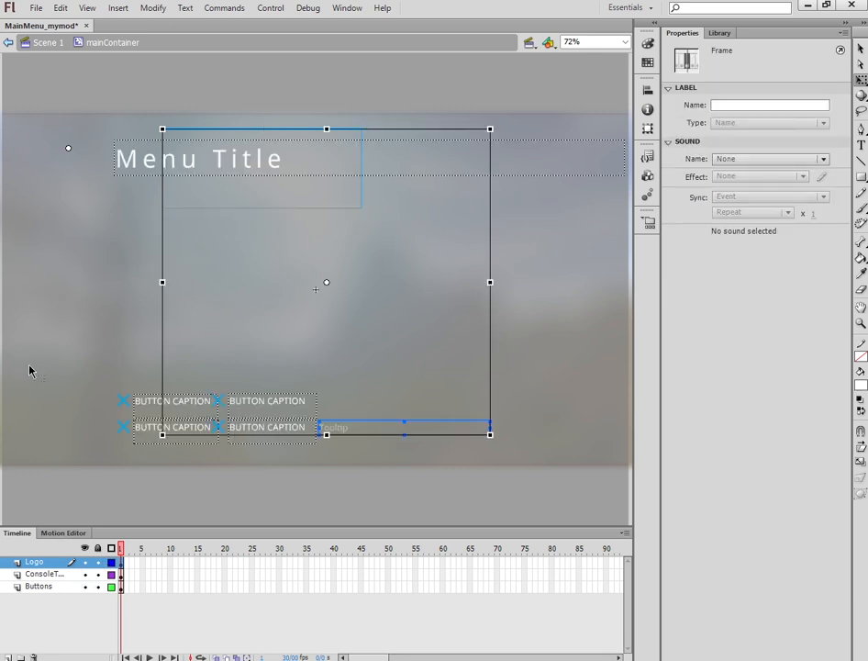
click(49, 303)
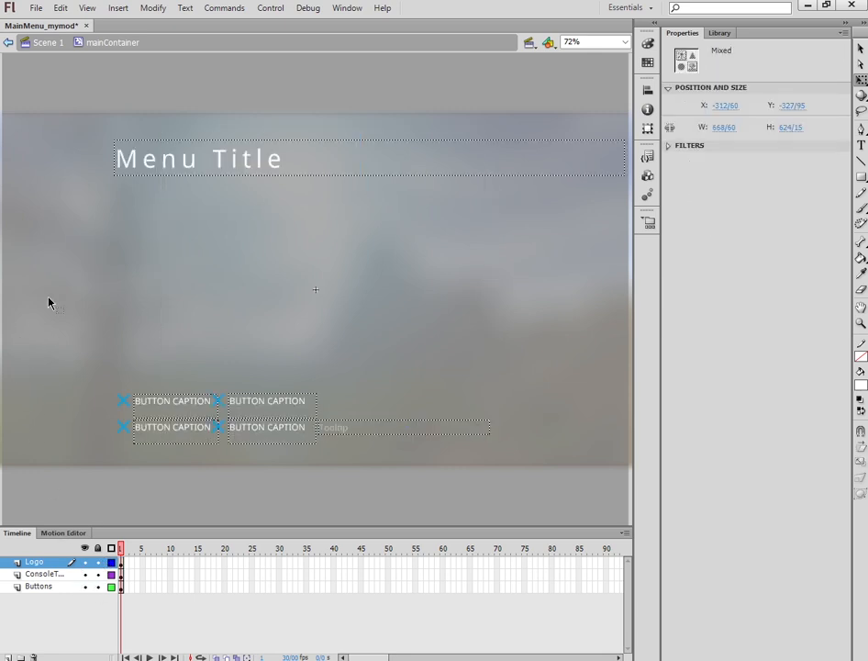
Step: Return to Scene 1, publish the MainMenu_mymod file, and minimize Flash to get back to the images folder
click(39, 44)
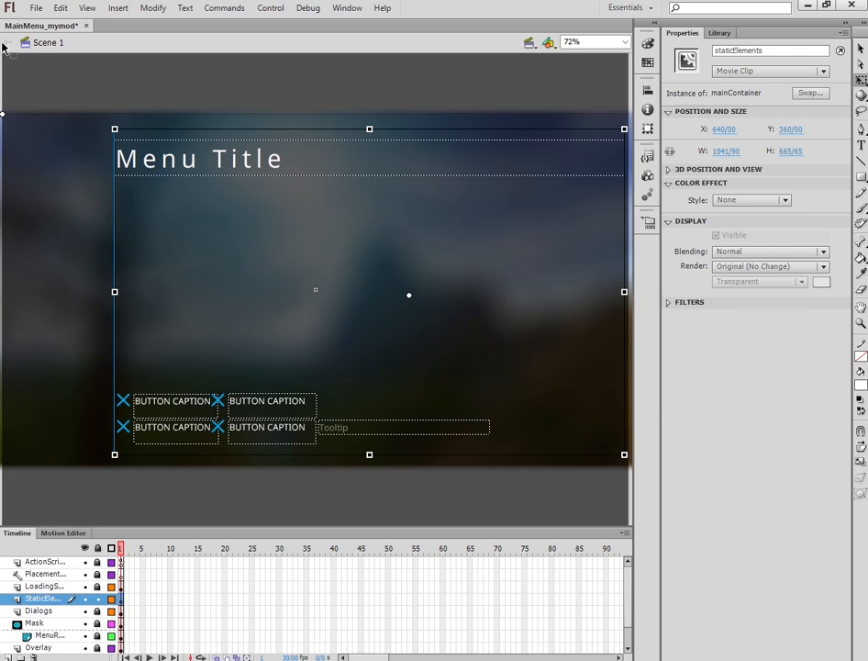
click(37, 9)
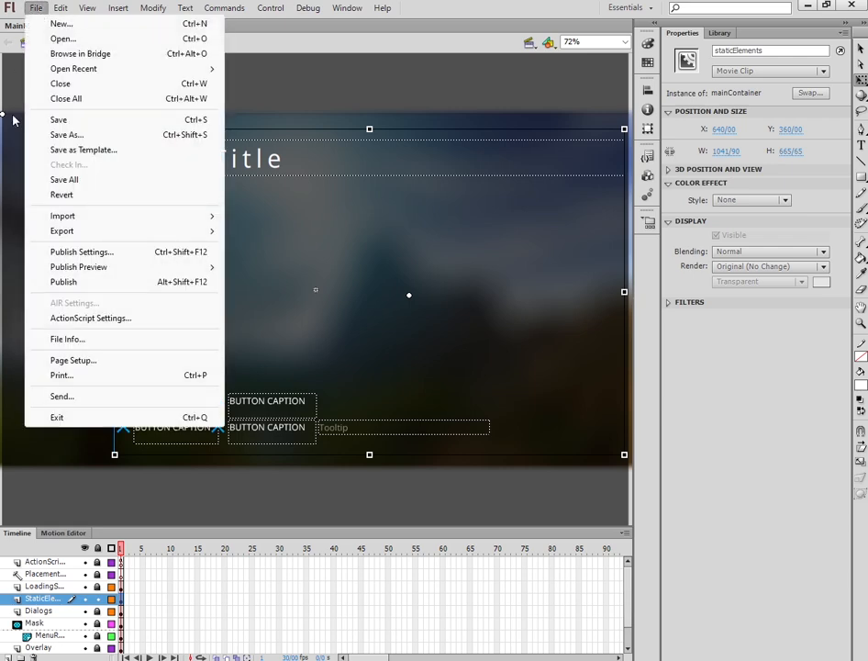
click(93, 283)
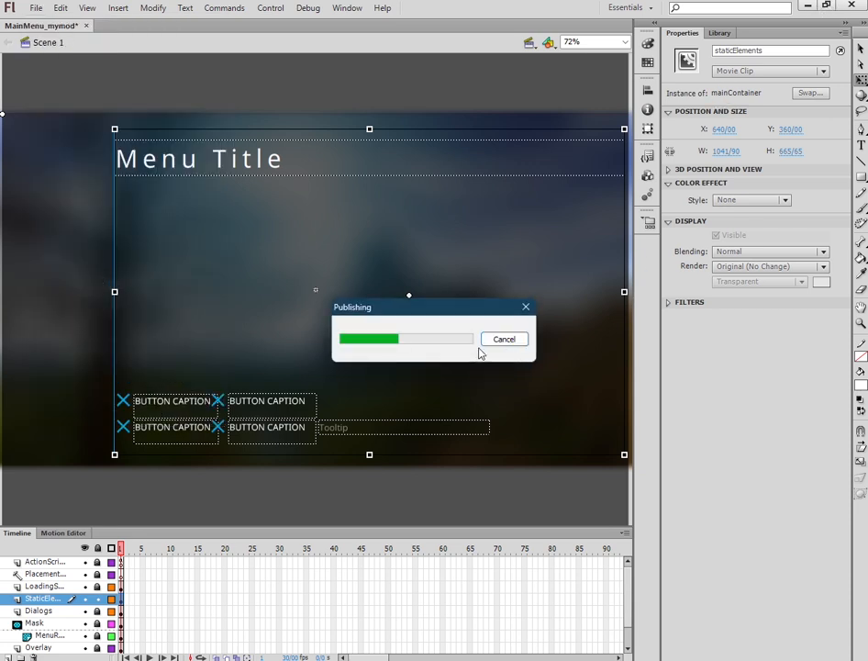
click(809, 7)
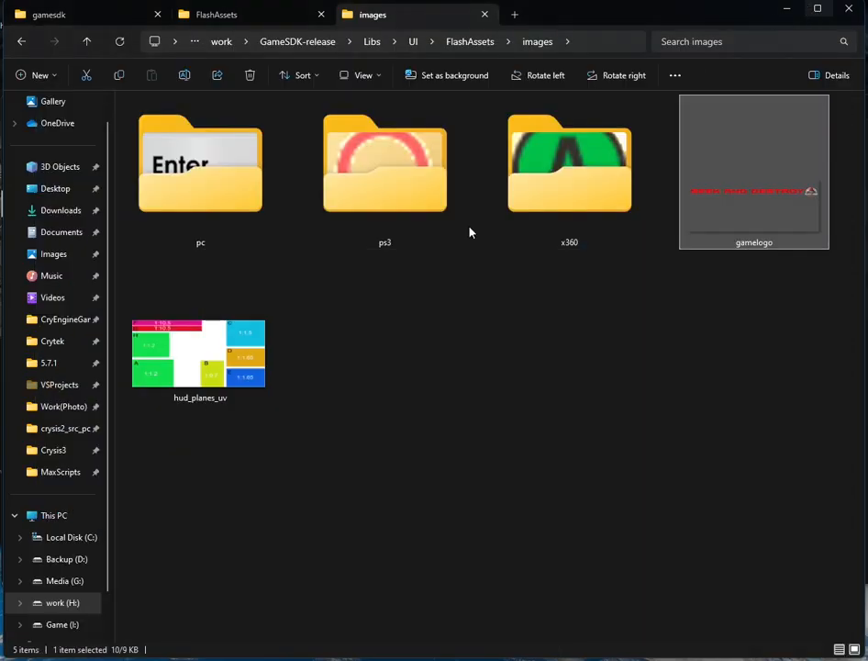
Step: Go back up to the UI folder and cut the newly published Menus_Startmenu SWF file
click(424, 358)
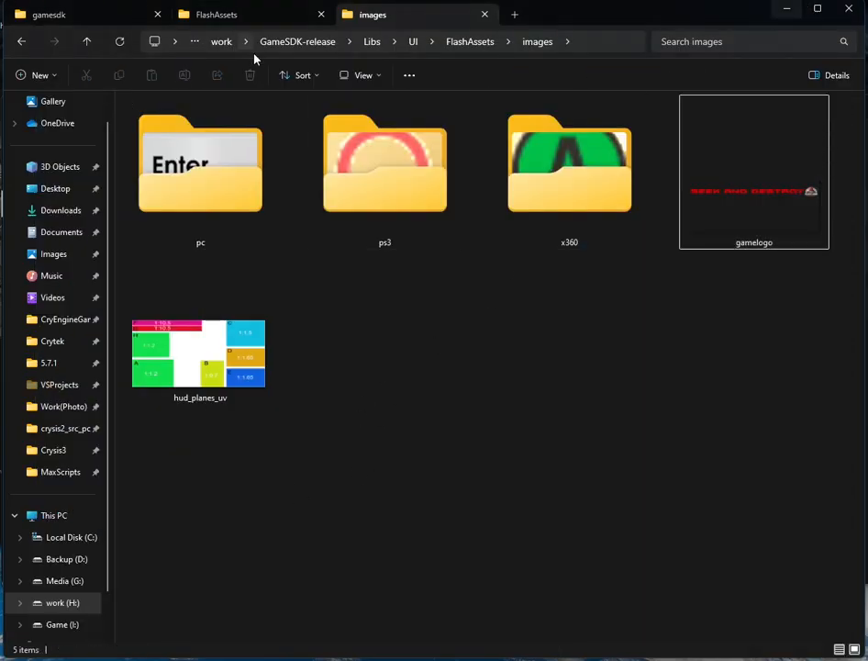
click(23, 42)
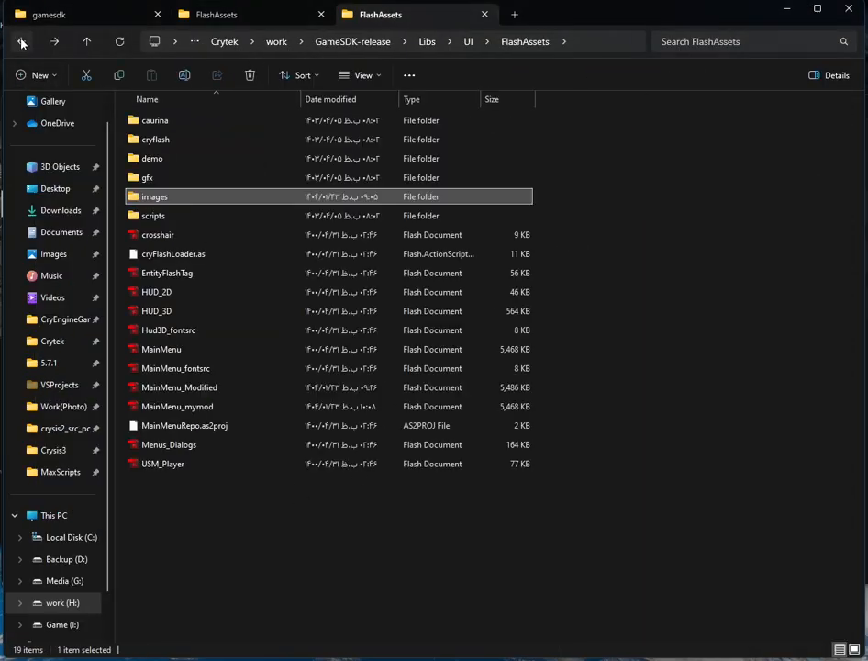
click(23, 43)
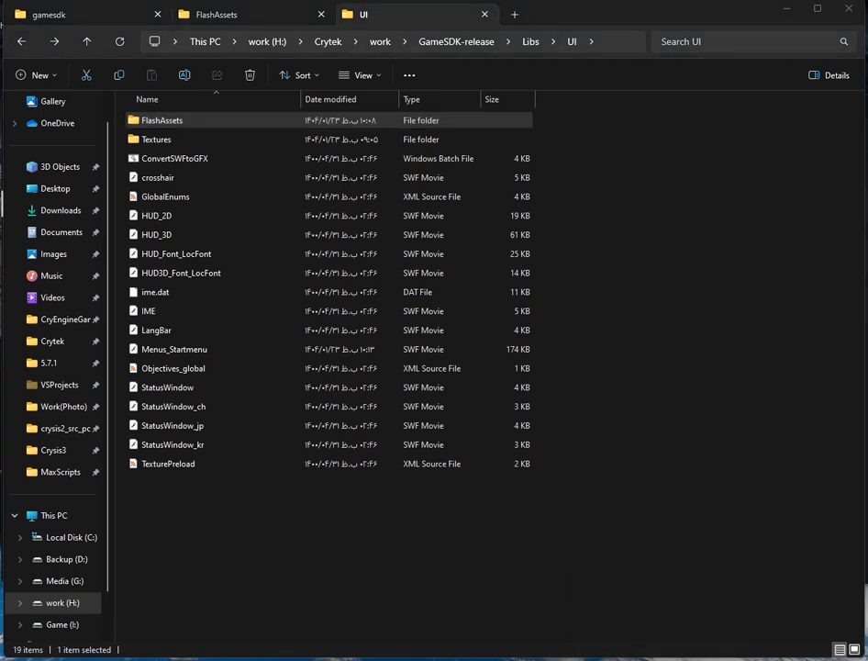
click(478, 557)
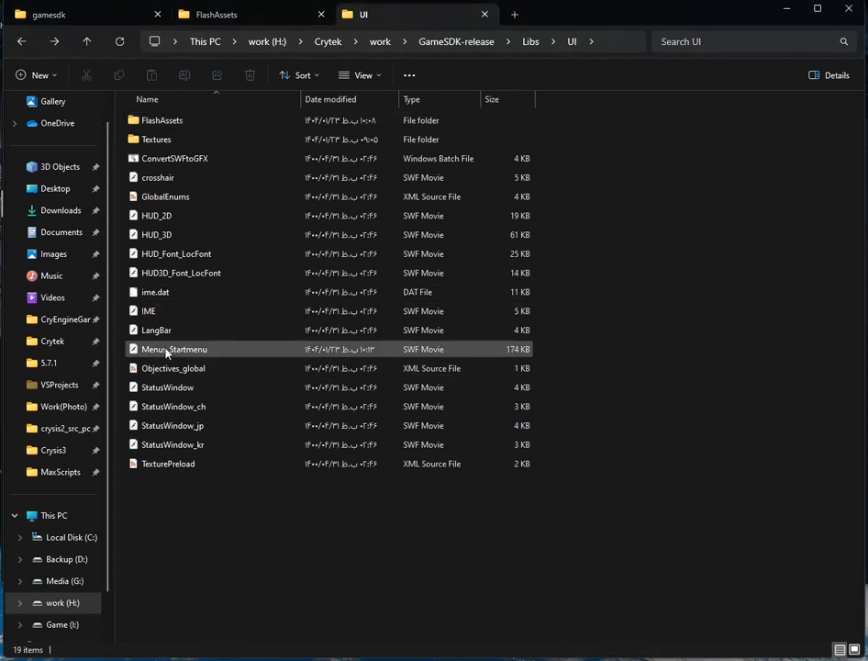
click(166, 352)
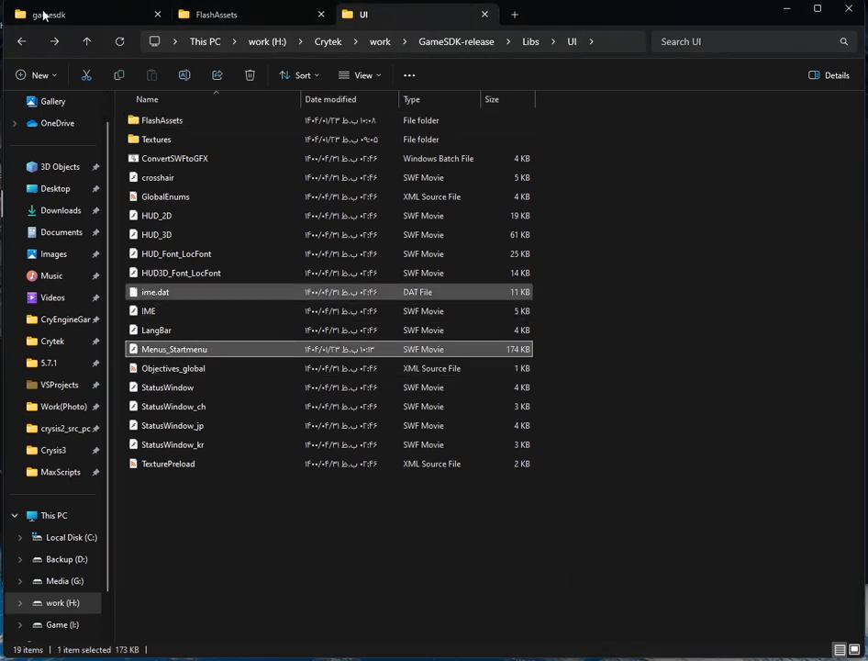
click(88, 79)
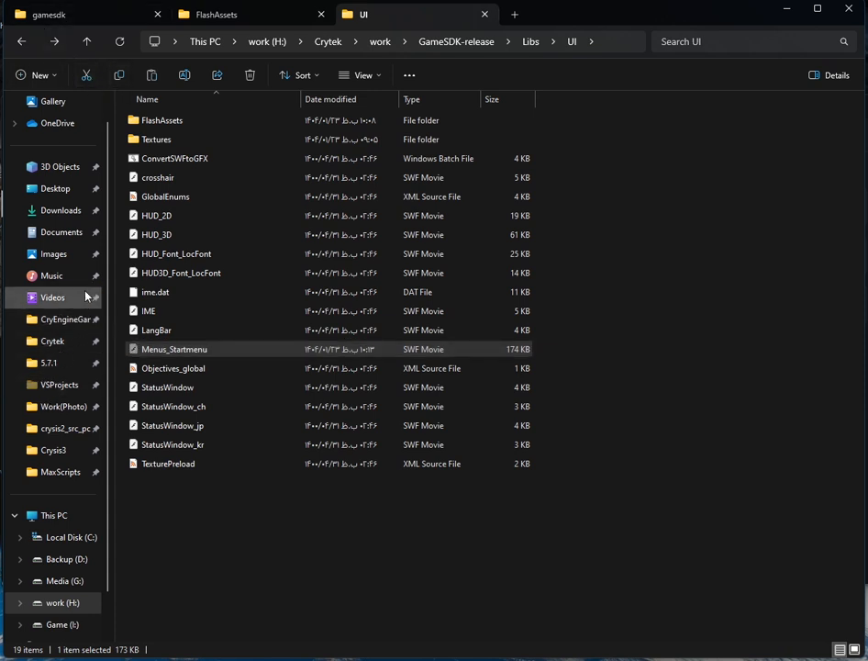
Step: Open the 5.7.1 engine's Tools\GFxExport\Scaleform3 folder in a new File Explorer tab
click(510, 17)
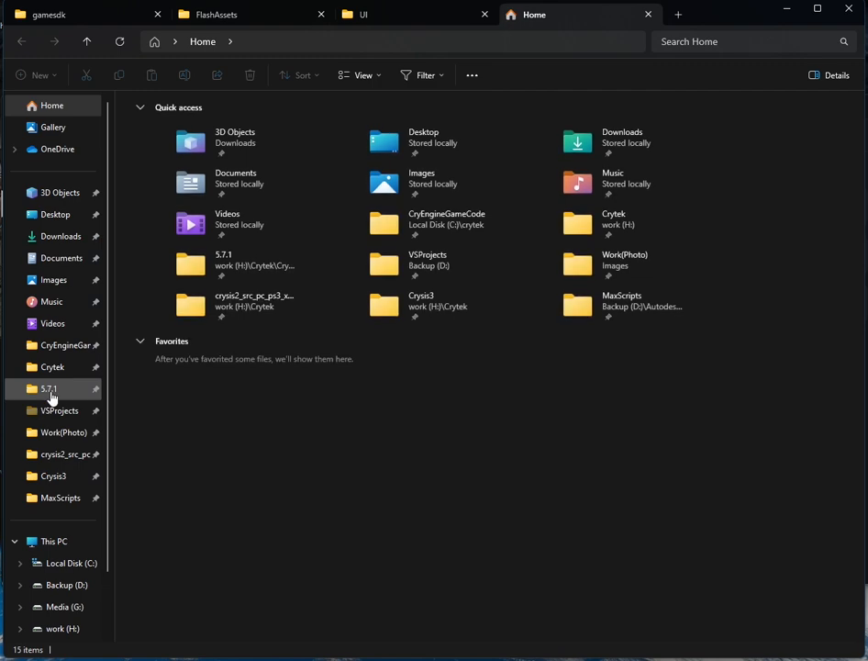
click(51, 391)
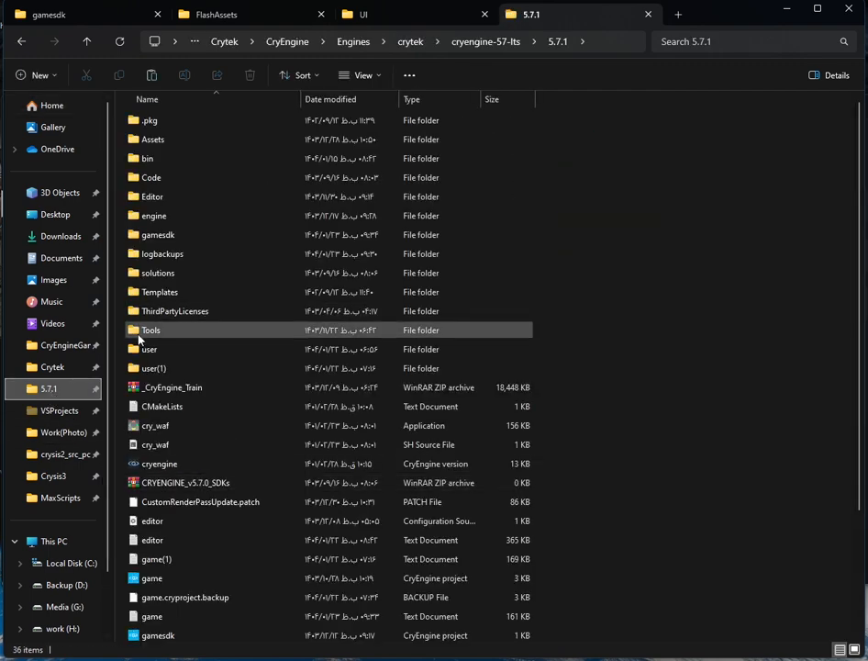
double_click(167, 329)
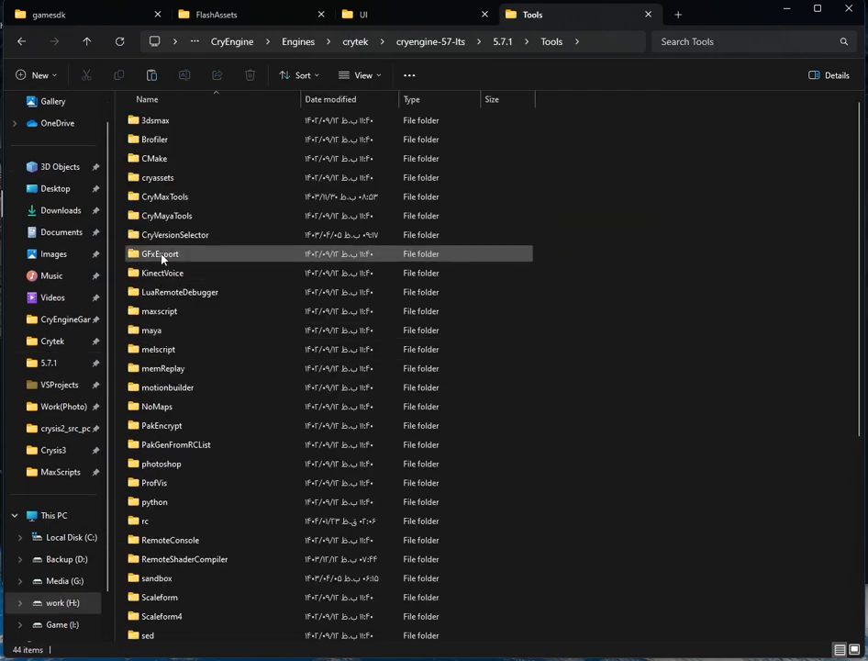
double_click(163, 257)
click(202, 127)
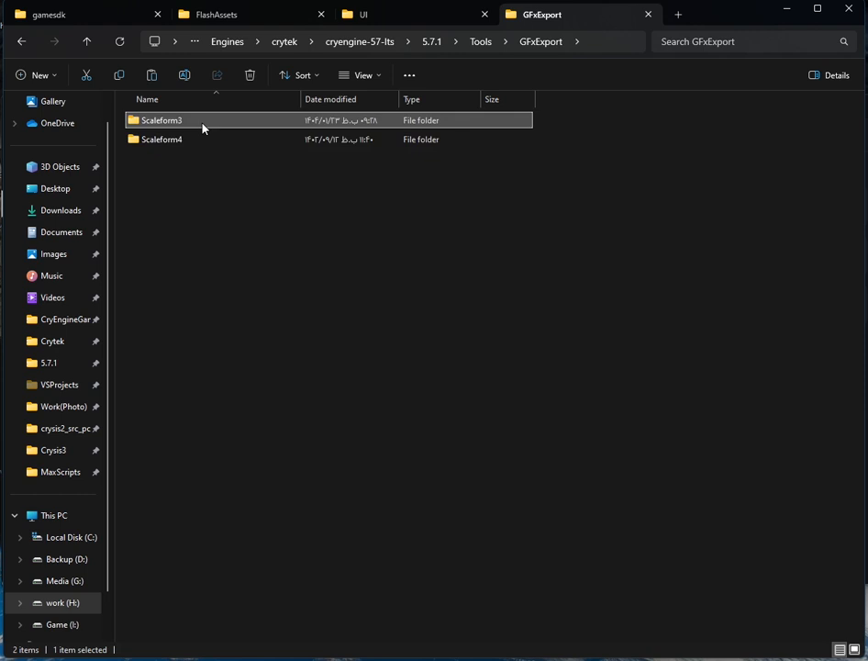
double_click(202, 126)
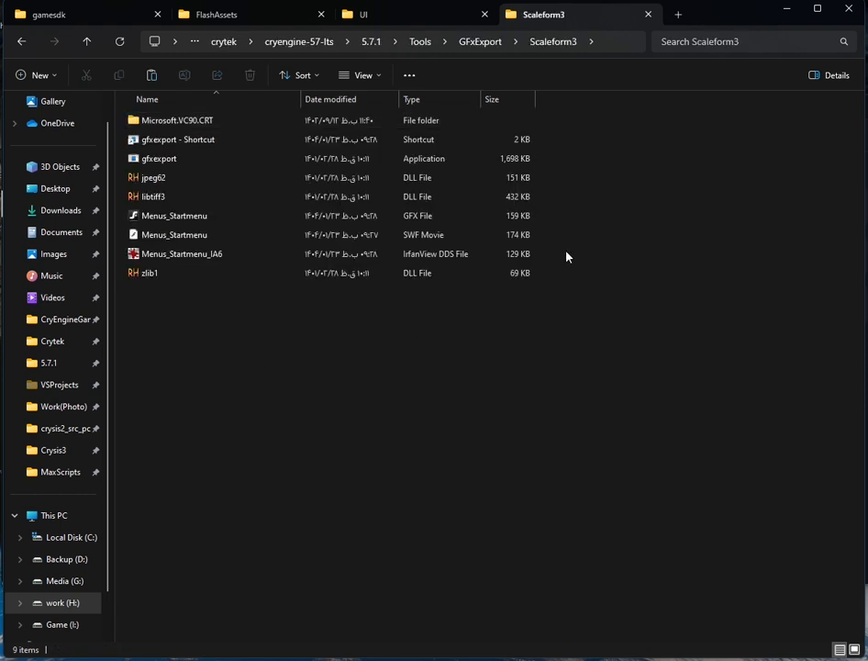
Step: Permanently delete the old Menus_Startmenu GFX, SWF and DDS files and the old gfxexport shortcut from Scaleform3
drag(566, 256, 318, 214)
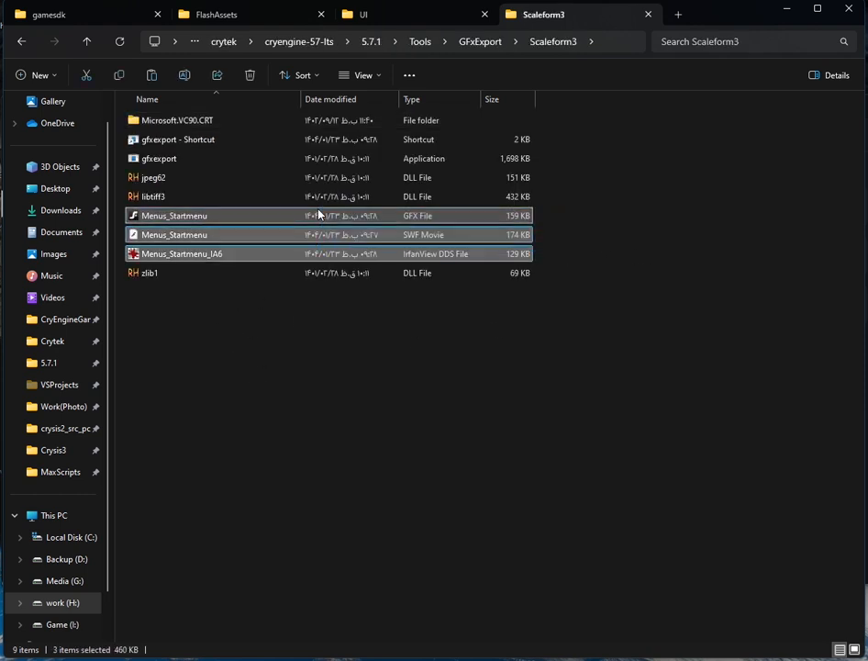
key(shift+Delete)
key(Return)
click(195, 142)
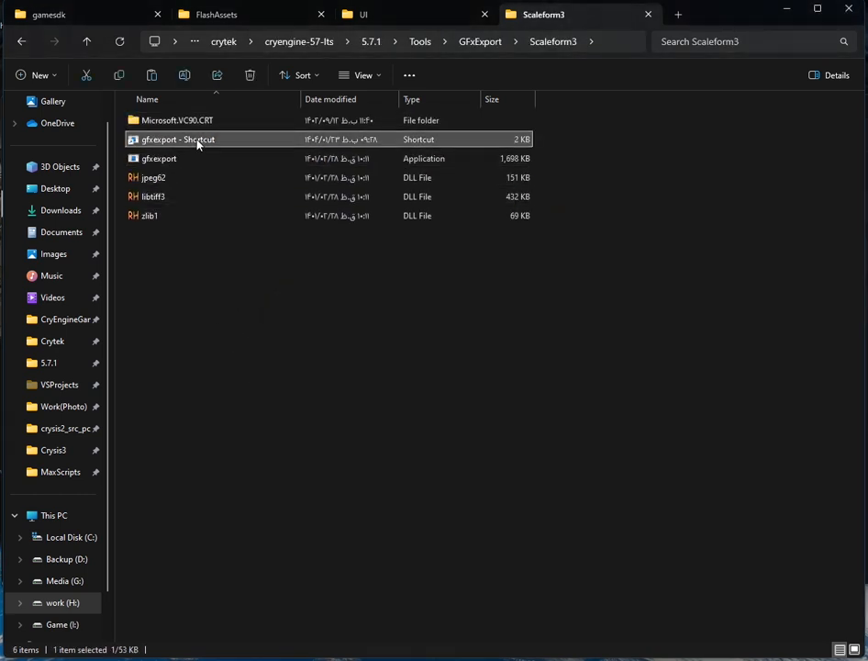
key(shift+Delete)
key(Return)
Step: Paste the Menus_Startmenu SWF into the Scaleform3 folder and create a shortcut to the gfxexport application there
right_click(185, 222)
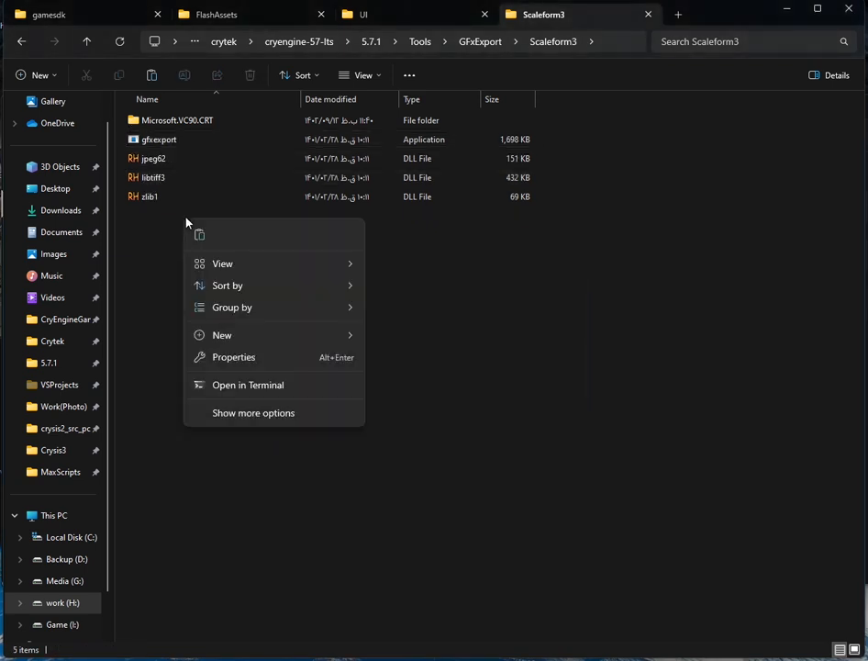
click(199, 235)
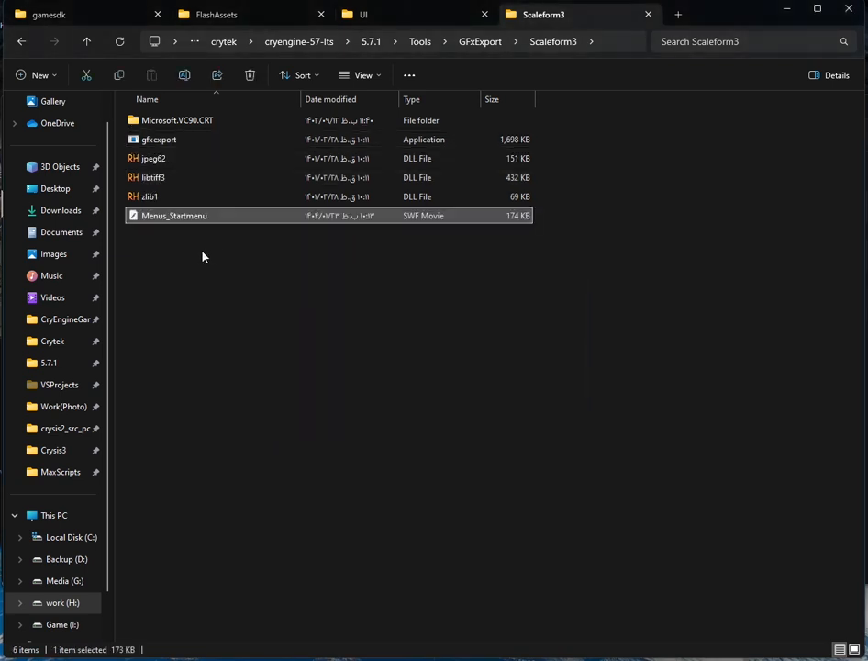
click(159, 142)
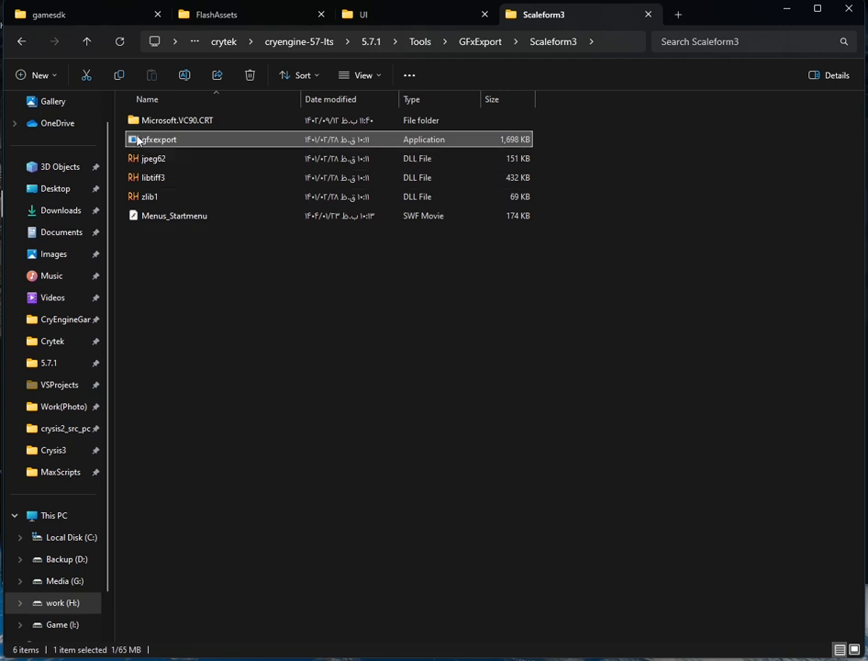
drag(194, 186, 199, 260)
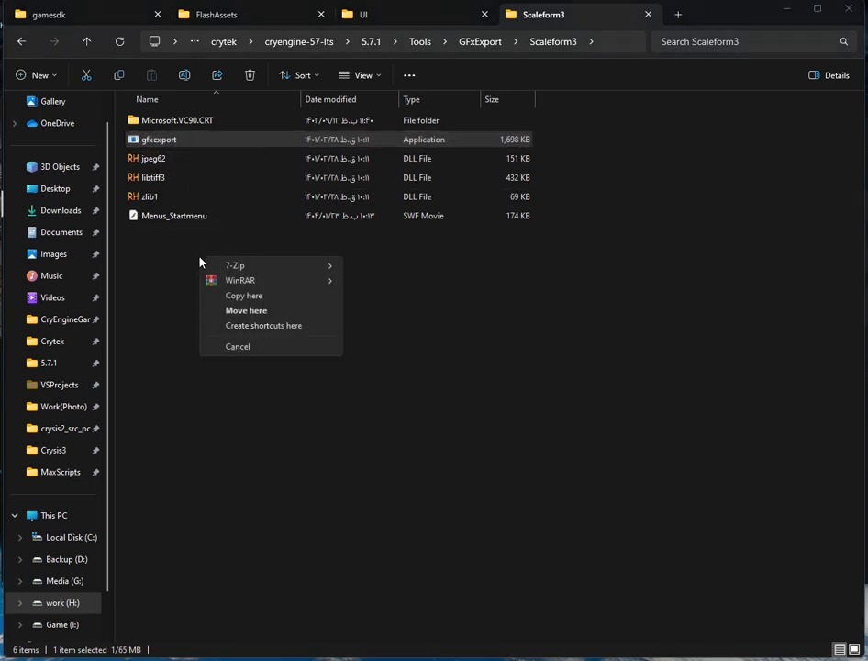
click(243, 327)
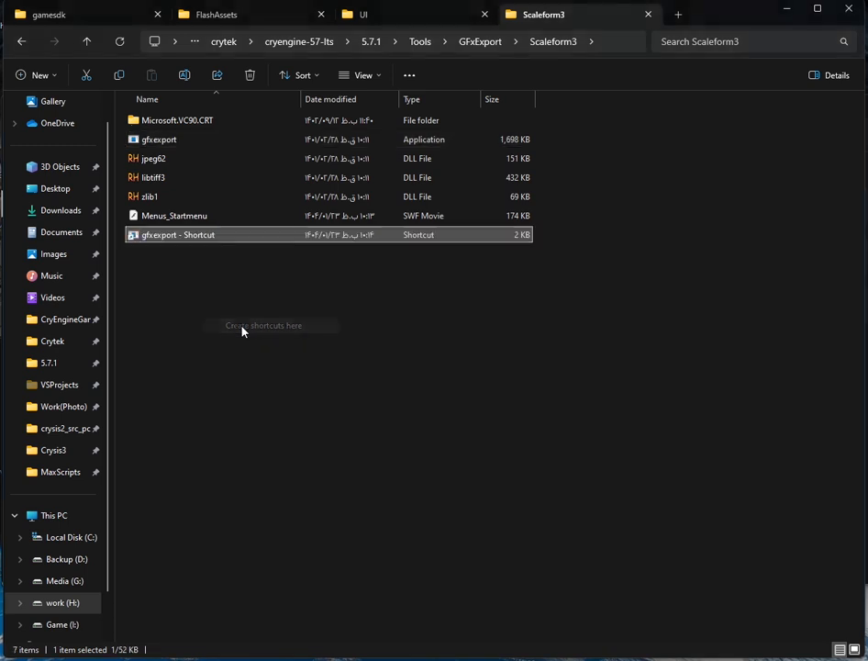
Step: Append the arguments "-i DDS" to the gfxexport shortcut's target in its properties and apply the change
right_click(168, 241)
click(234, 458)
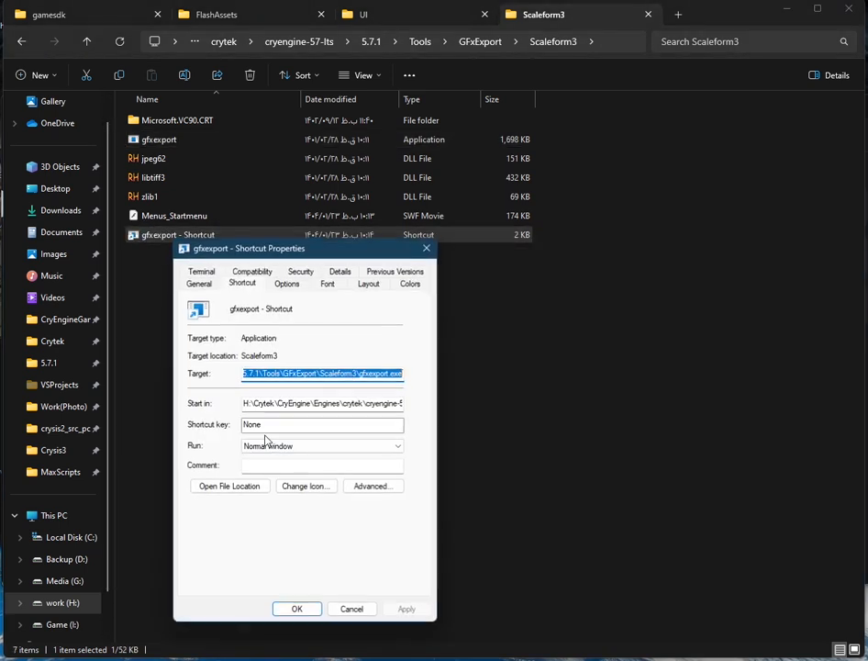
click(370, 373)
drag(370, 373, 444, 368)
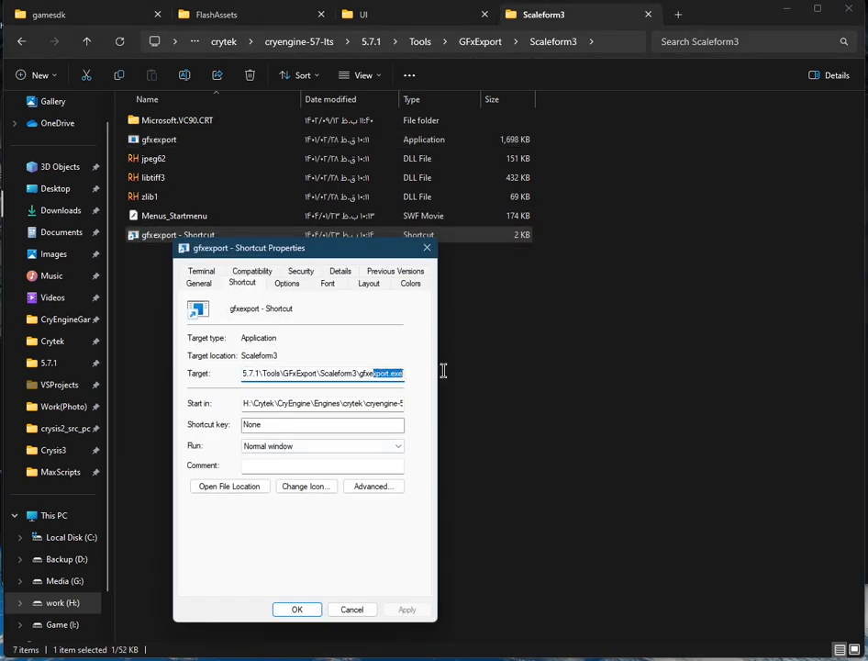
click(409, 377)
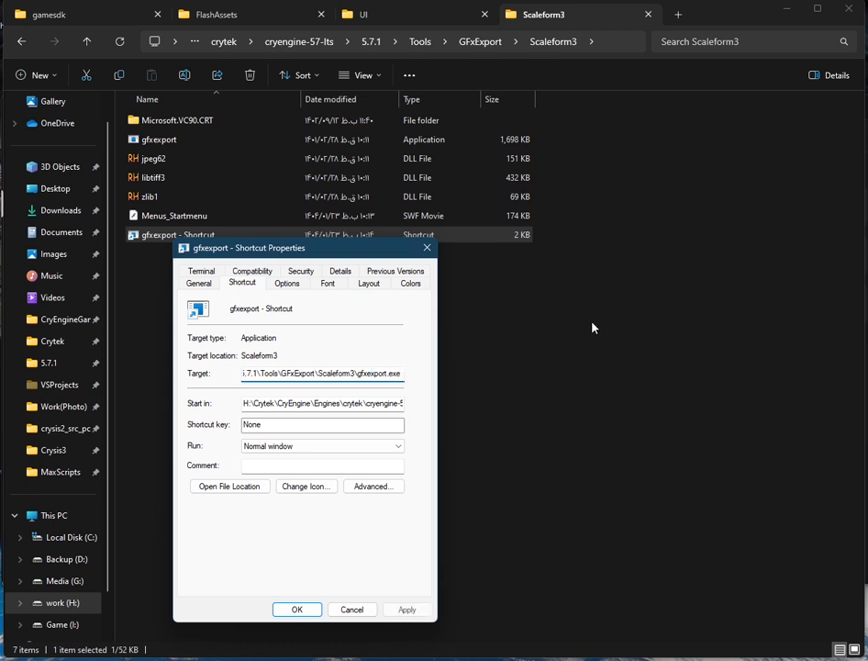
text(-)
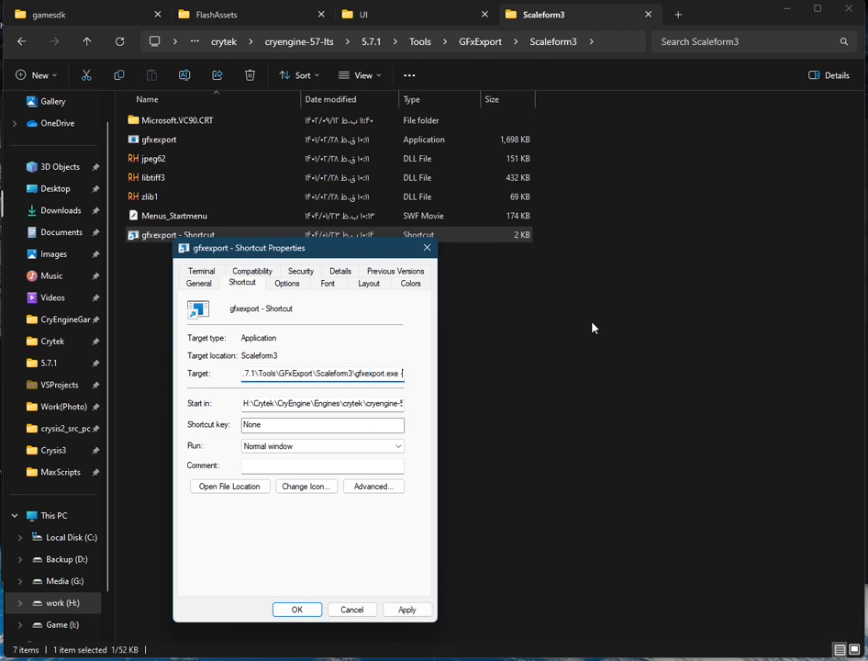
text(i)
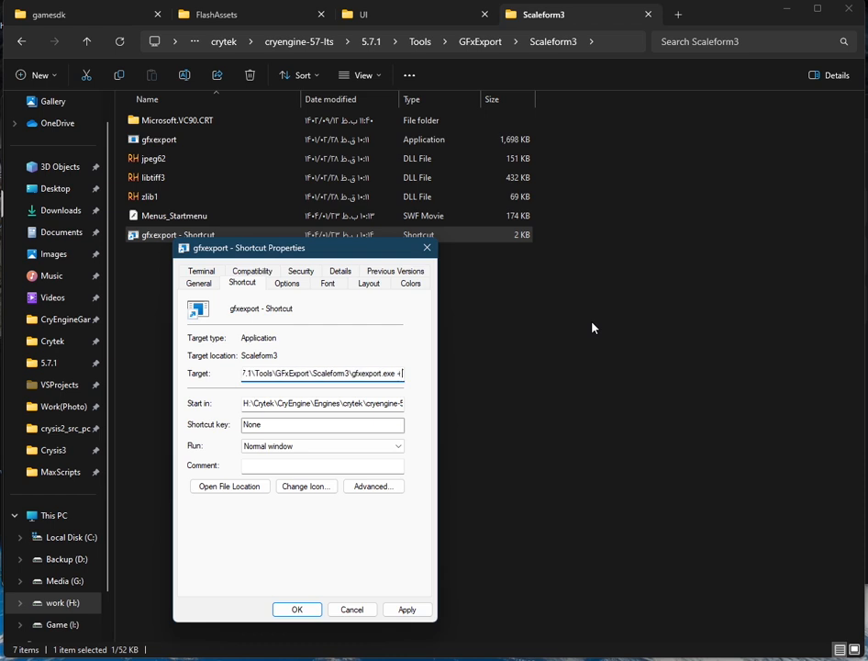
text( DDS)
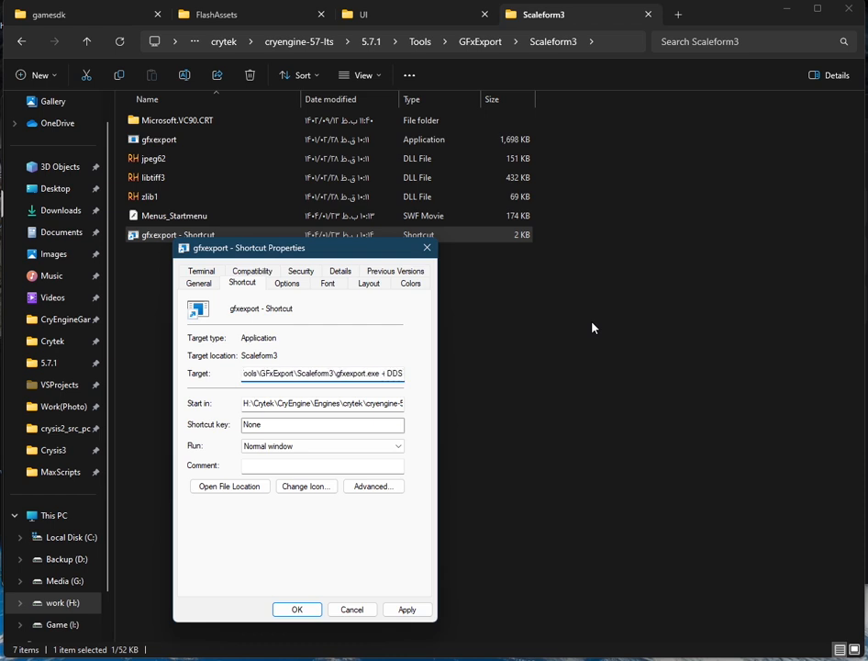
click(378, 373)
click(406, 609)
click(296, 610)
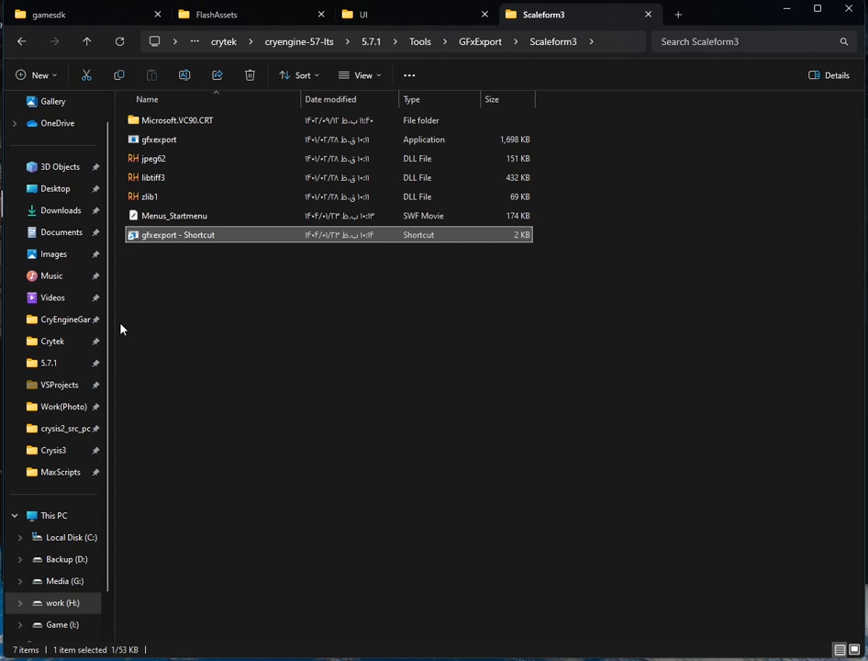
Step: Convert the Menus_Startmenu SWF through the gfxexport shortcut and check the exported Menus_Startmenu_IA6 DDS image
drag(145, 218, 158, 236)
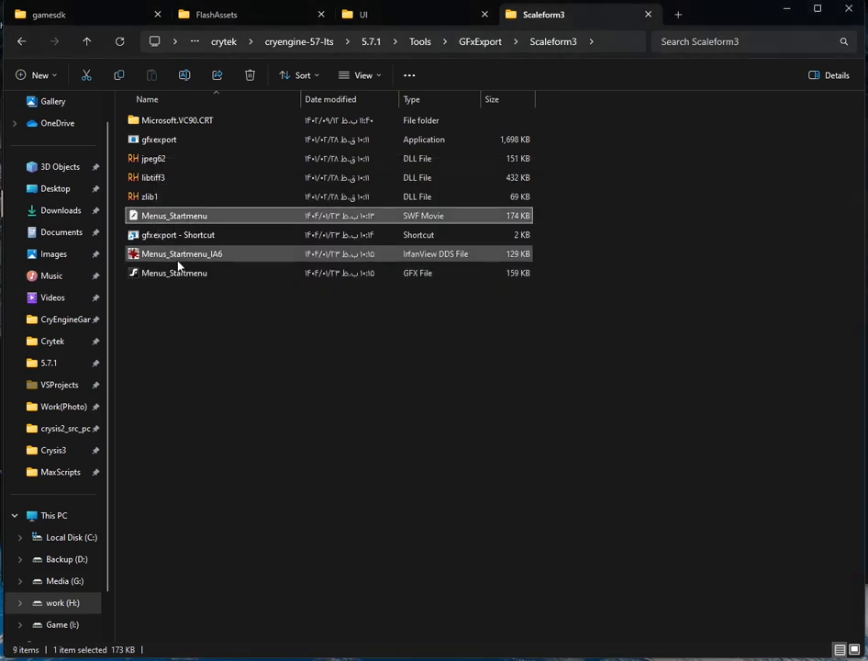
click(195, 259)
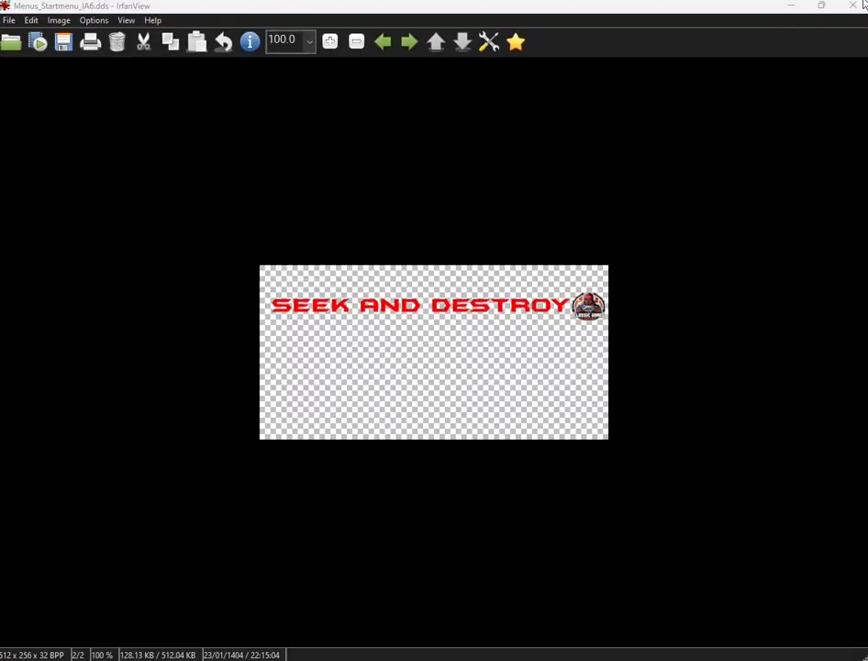
click(852, 5)
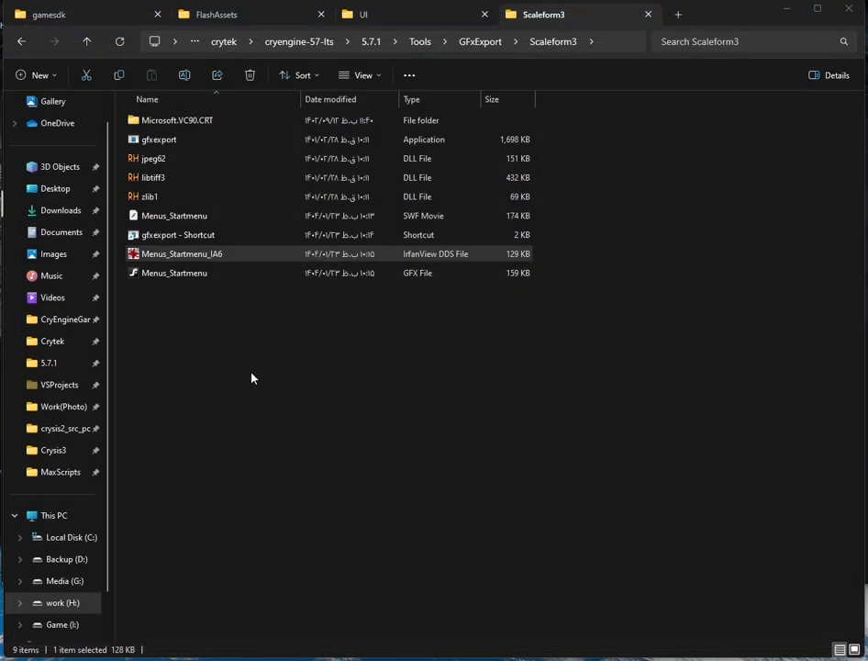
click(293, 358)
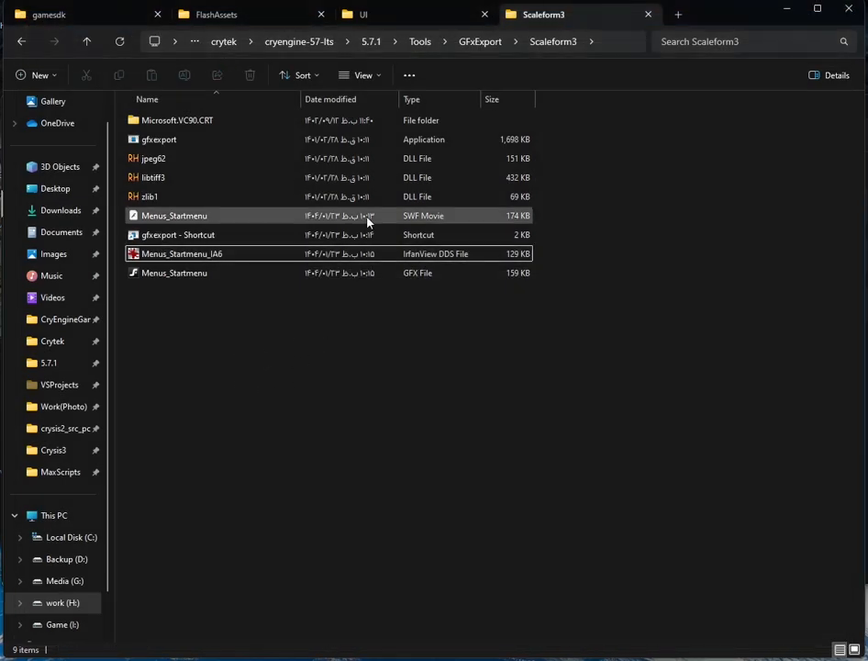
Step: Select the exported Menus_Startmenu_IA6 DDS and Menus_Startmenu GFX files, and switch to the engine's gamesdk folder
drag(226, 352, 173, 249)
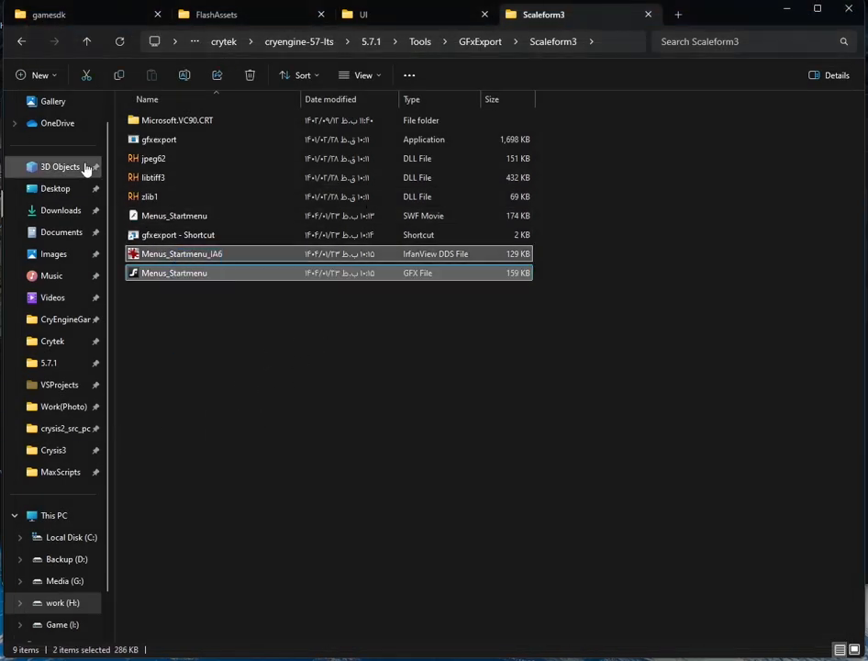
click(78, 14)
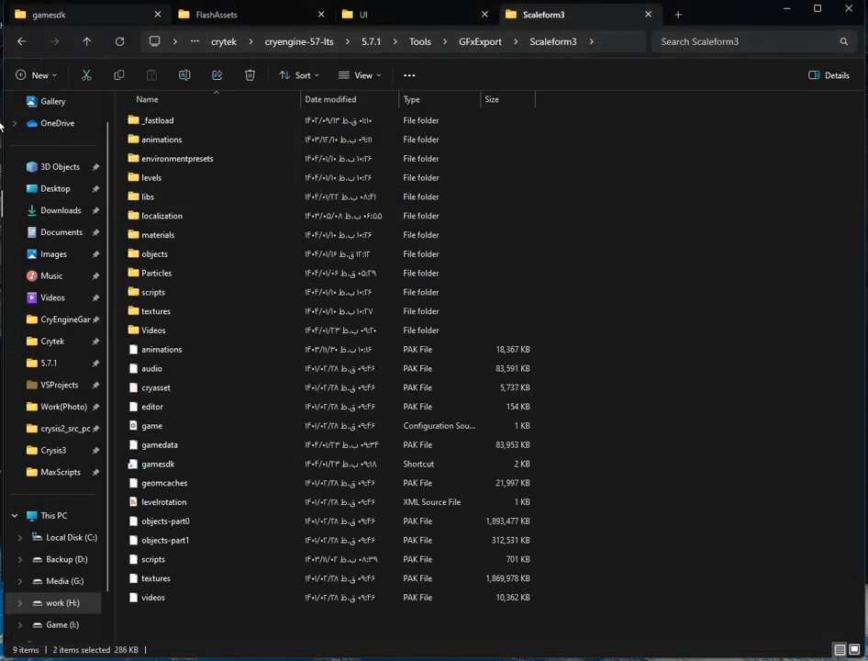
click(60, 361)
double_click(180, 232)
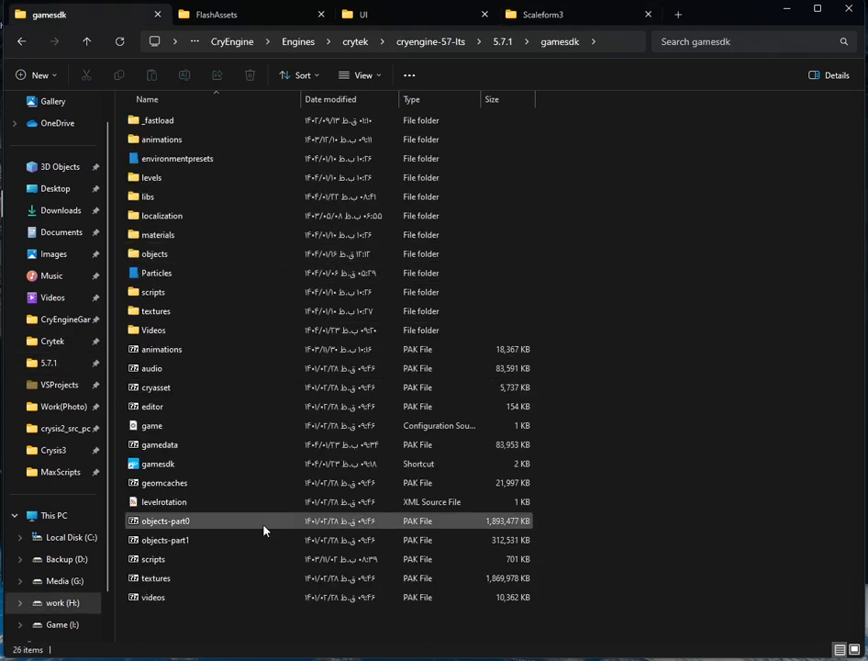
Step: Open the gamedata PAK from the gamesdk folder in WinRAR and go to its Libs\UI folder
drag(176, 625, 171, 347)
click(697, 331)
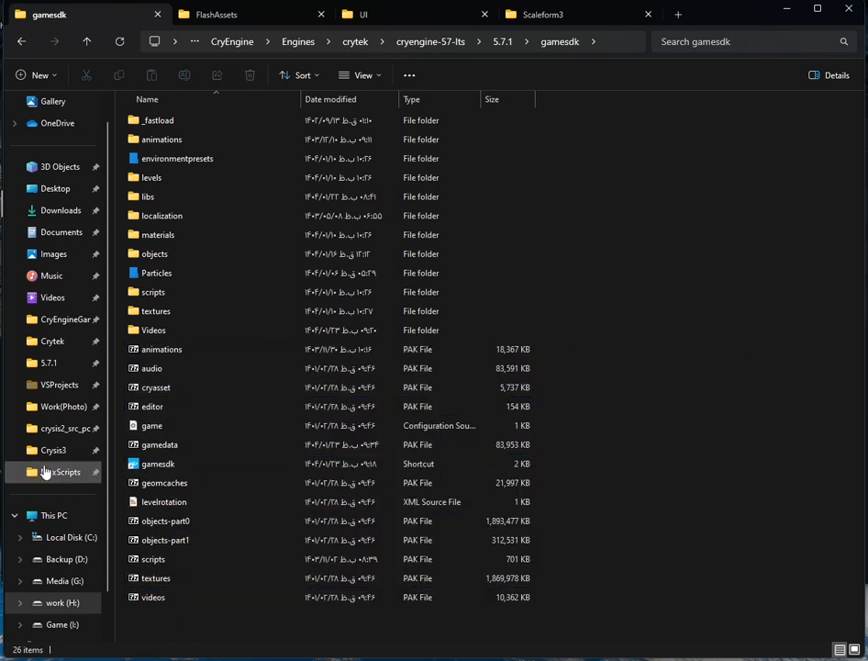
click(141, 444)
right_click(142, 446)
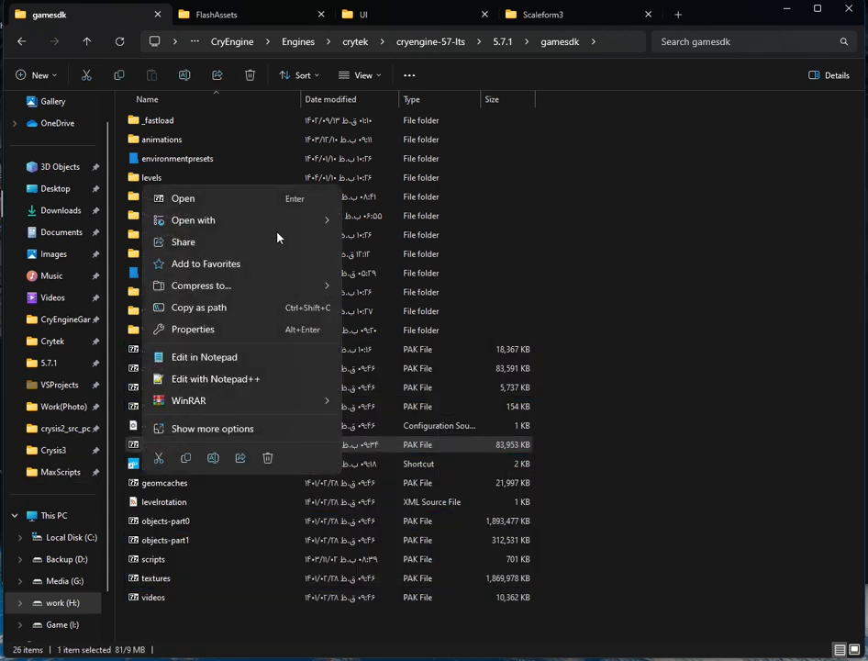
mouse_move(319, 219)
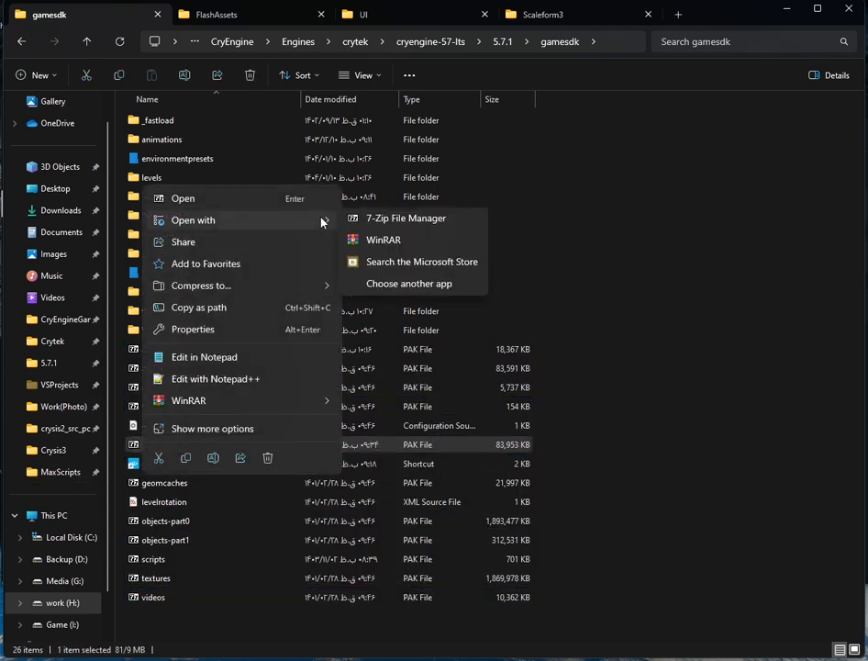
click(422, 245)
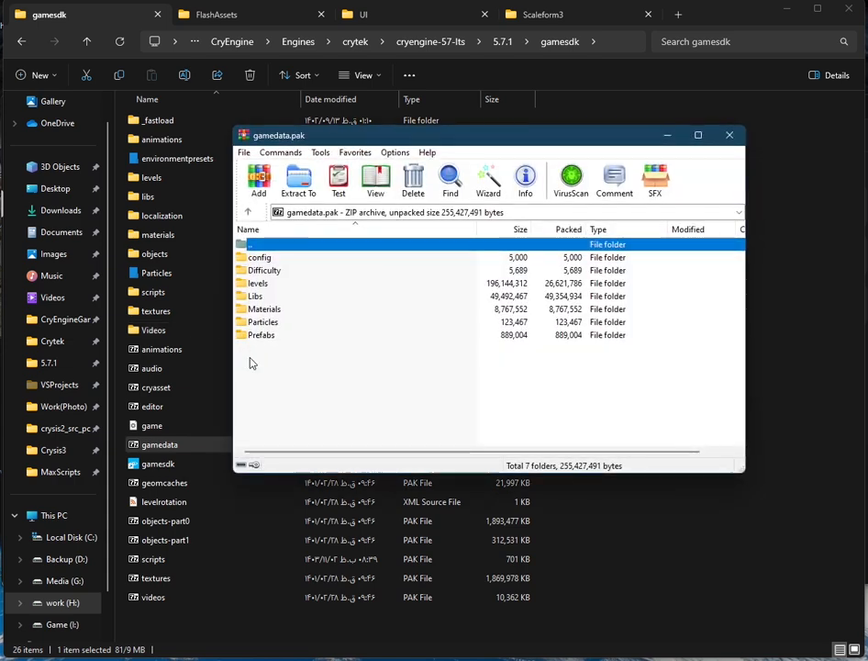
double_click(255, 297)
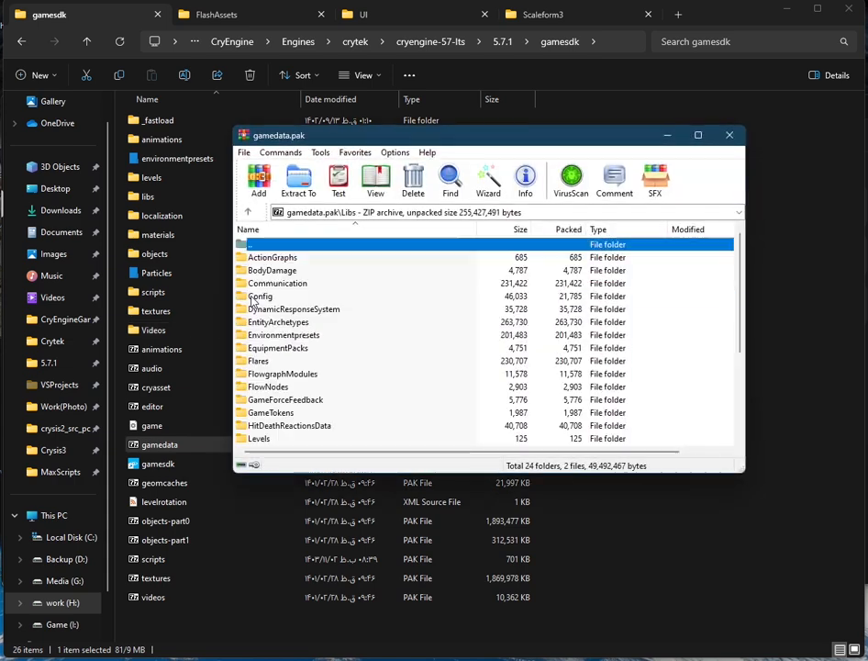
scroll(257, 433, down, 4)
double_click(262, 410)
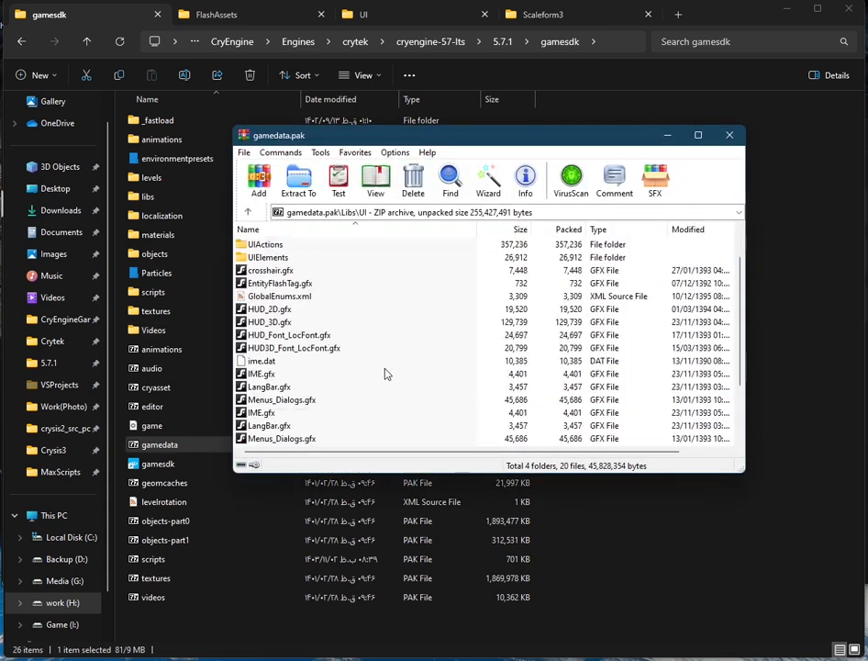
Step: Delete the old Menus_Startmenu.gfx from the archive's Libs\UI folder
scroll(386, 374, down, 2)
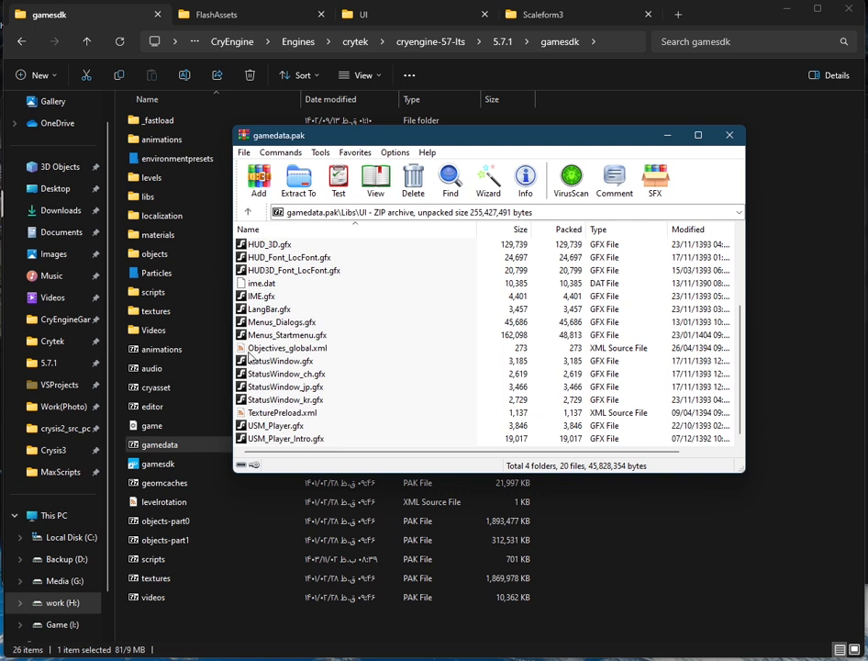
click(290, 336)
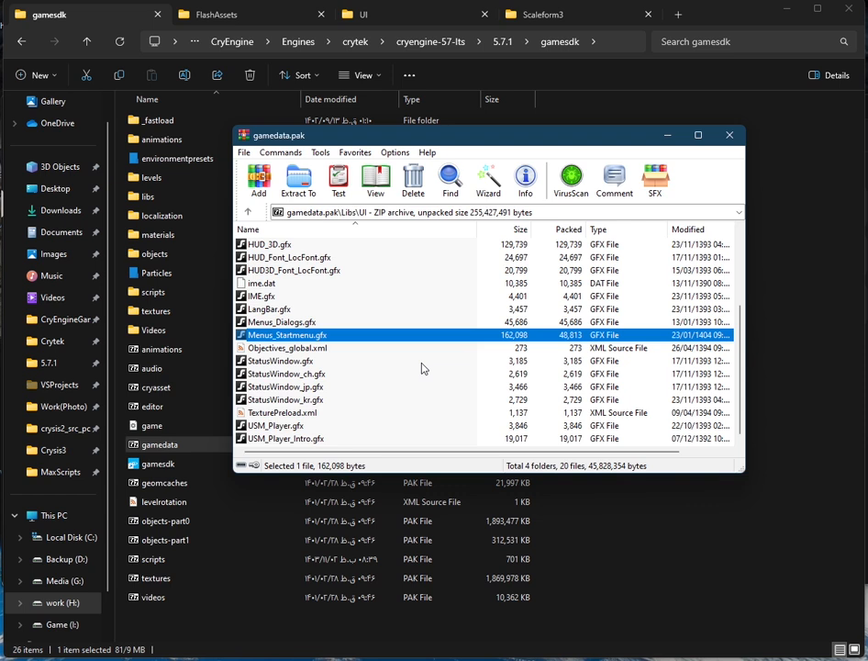
key(Delete)
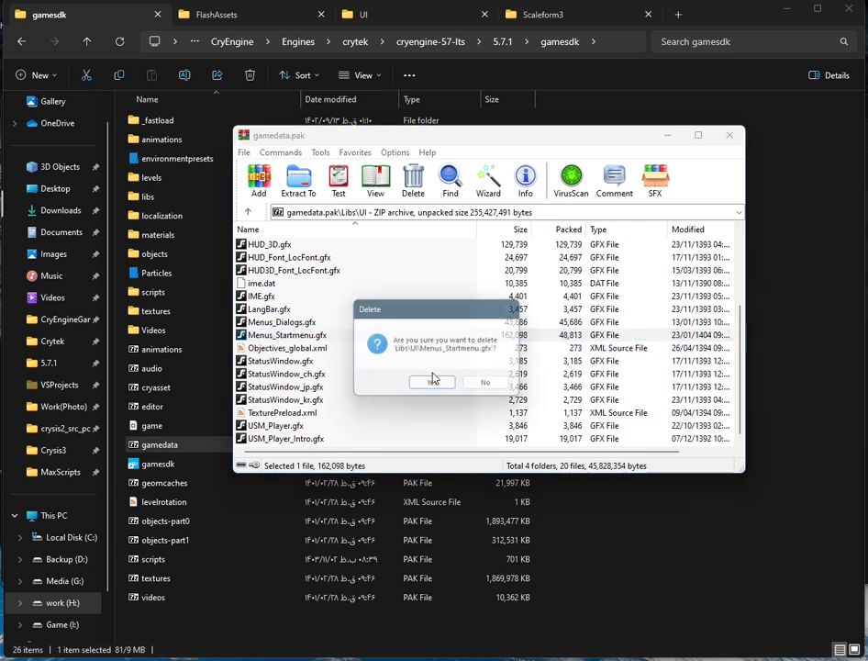
click(492, 387)
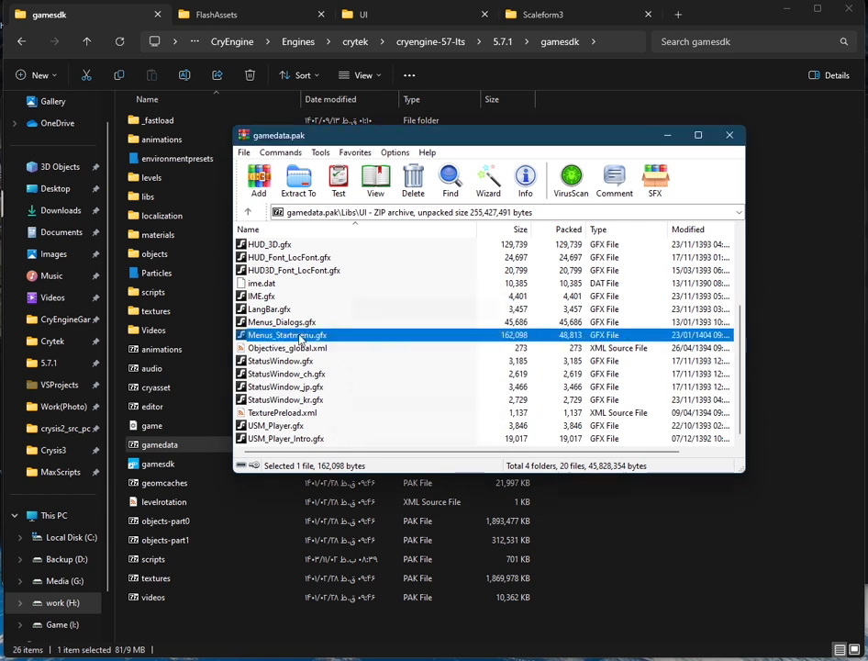
click(416, 183)
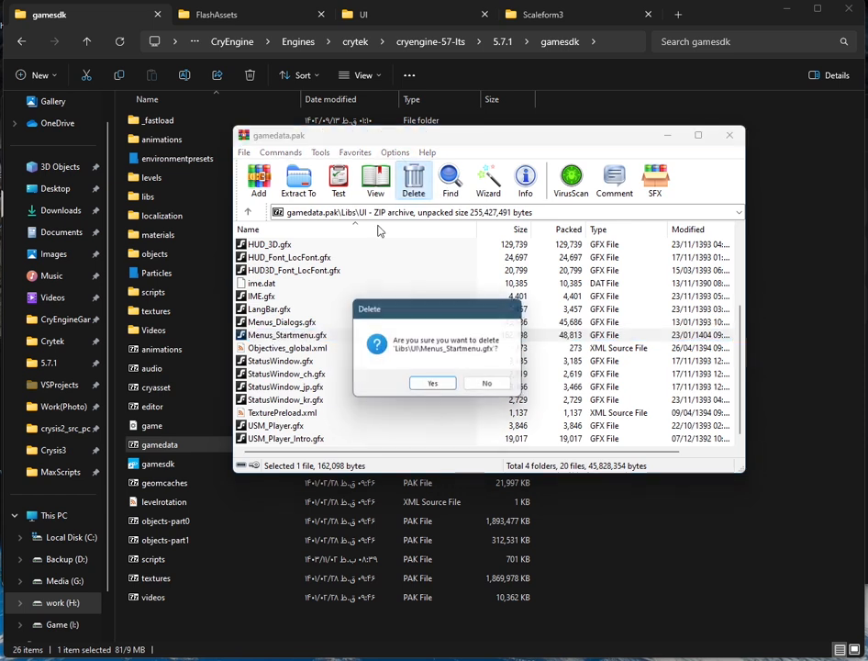
click(432, 385)
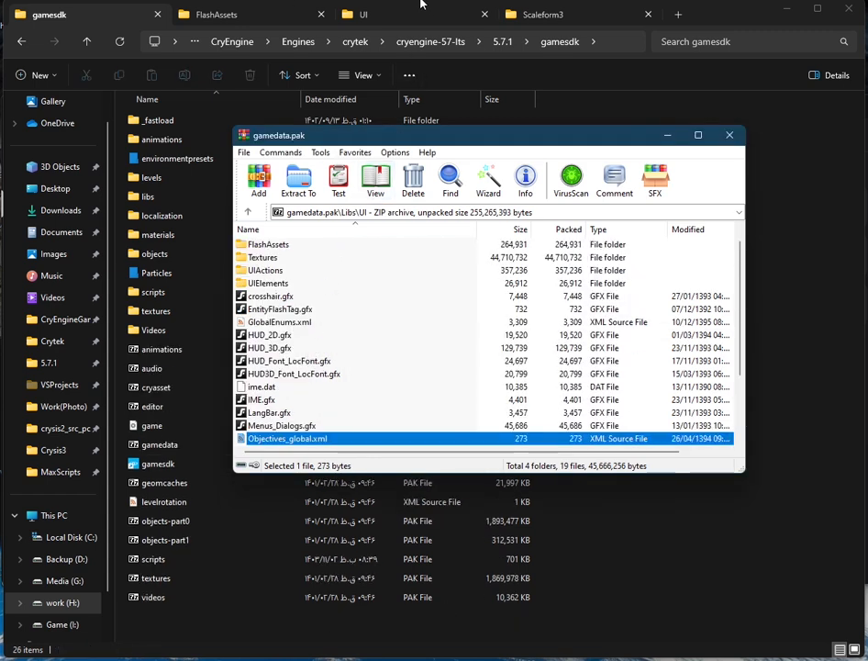
Step: Add the exported Menus_Startmenu GFX and Menus_Startmenu_IA6 DDS from the Scaleform3 folder to Libs\UI in gamedata.pak, keeping the default archiving settings
click(573, 15)
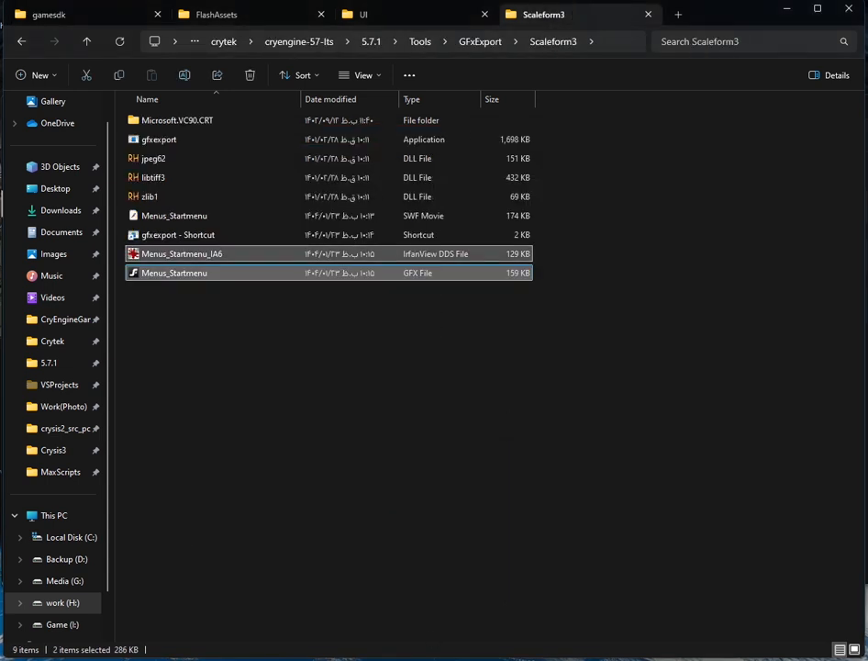
key(alt+Tab)
drag(360, 138, 395, 139)
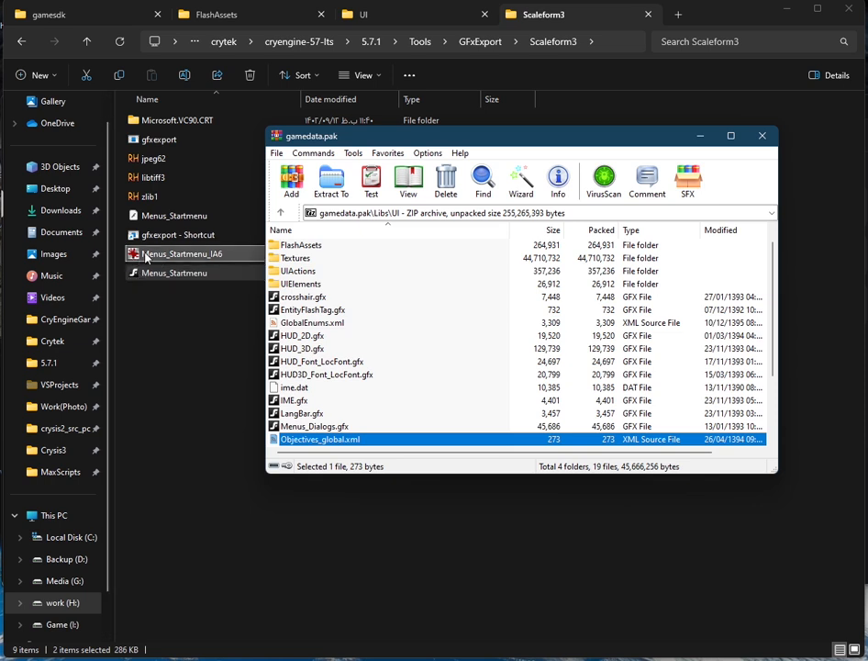
drag(145, 260, 388, 410)
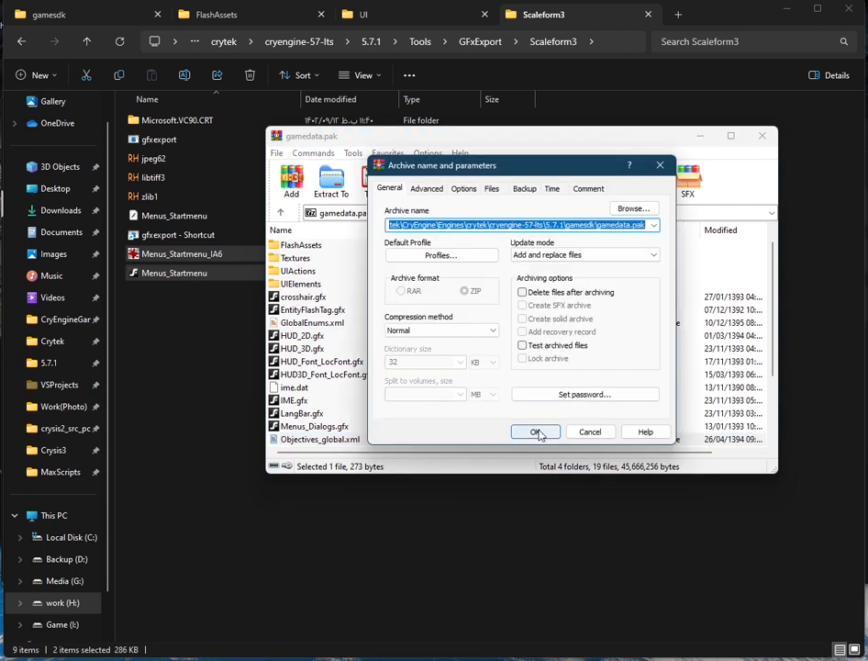
click(537, 432)
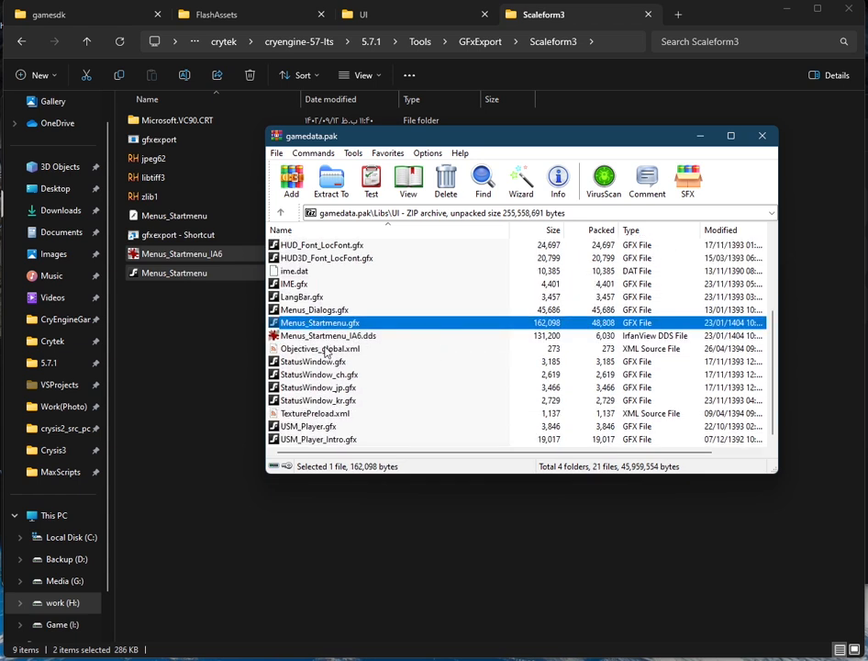
click(319, 336)
click(298, 322)
click(195, 363)
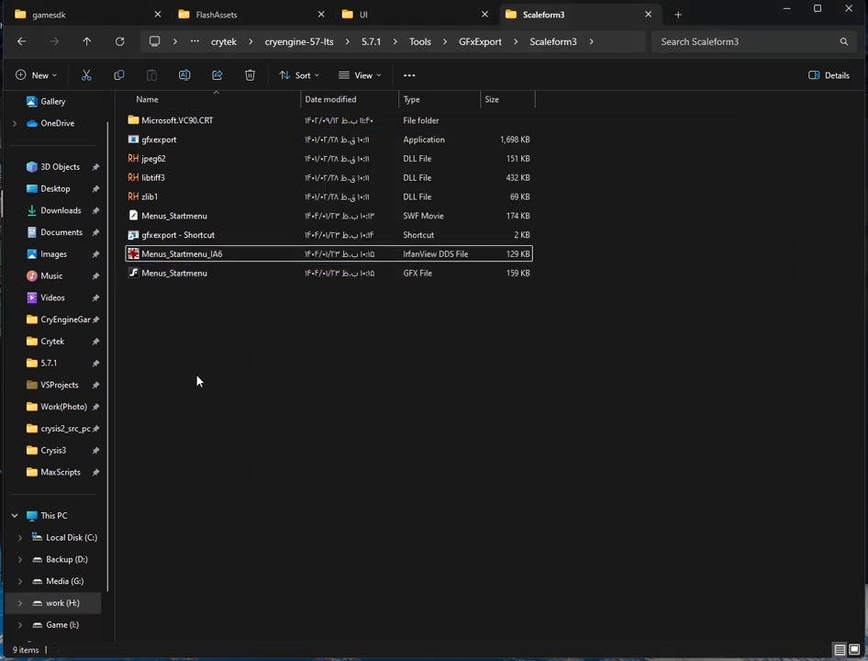
Step: Launch the game from the gamesdk project in the 5.7.1 folder to check the main menu logo, and exit the game
click(65, 22)
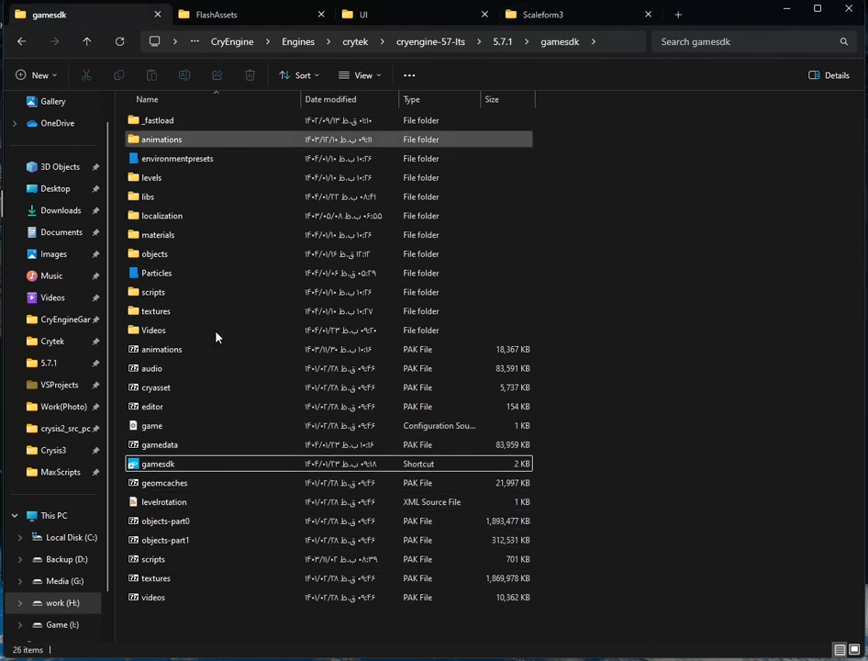
click(87, 359)
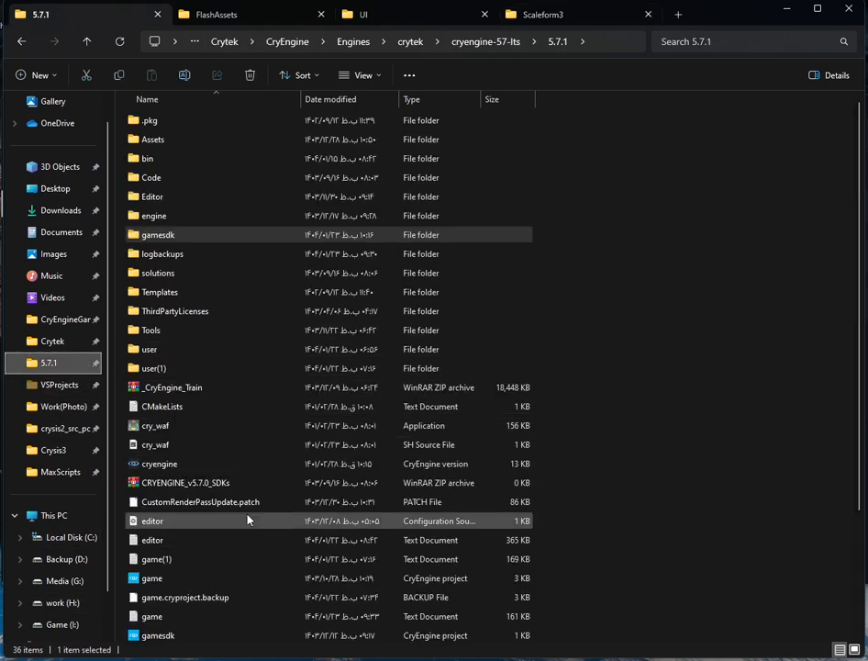
scroll(239, 519, down, 3)
click(228, 484)
right_click(156, 484)
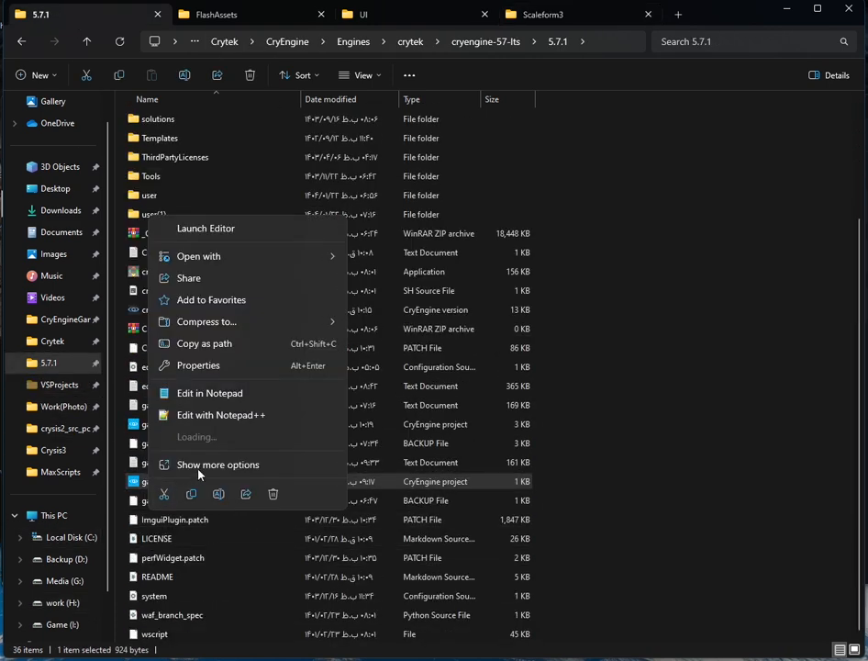
click(198, 468)
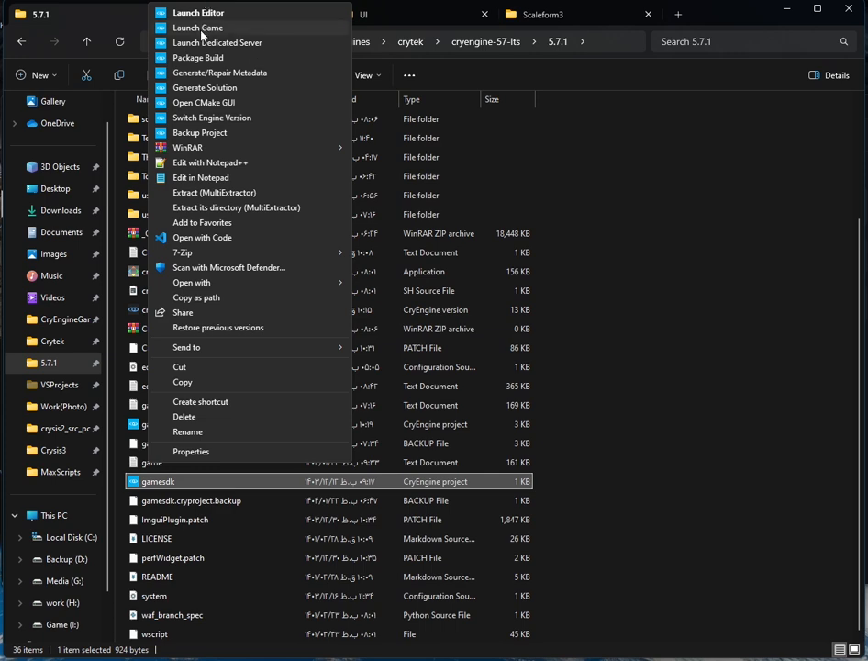
click(201, 28)
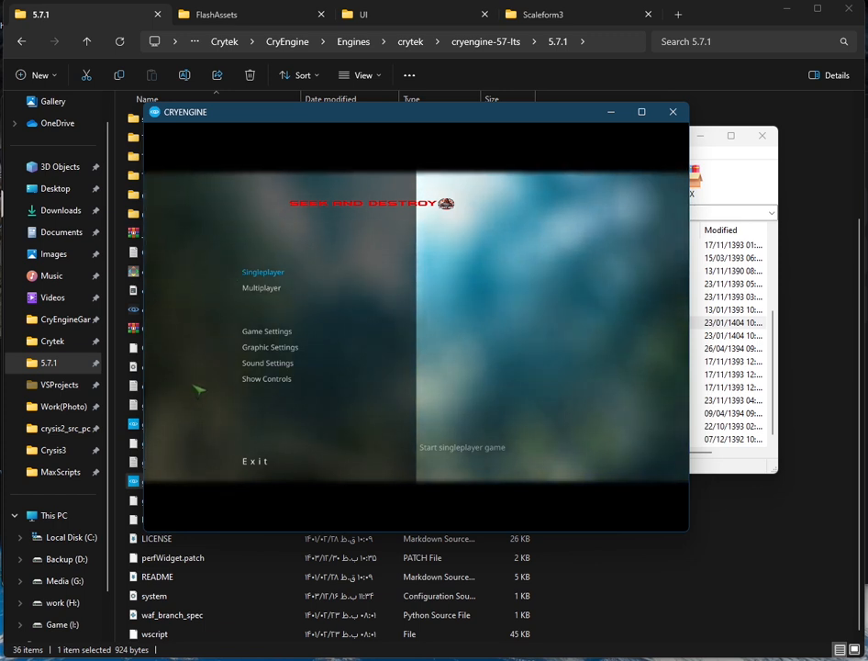
click(260, 464)
click(393, 320)
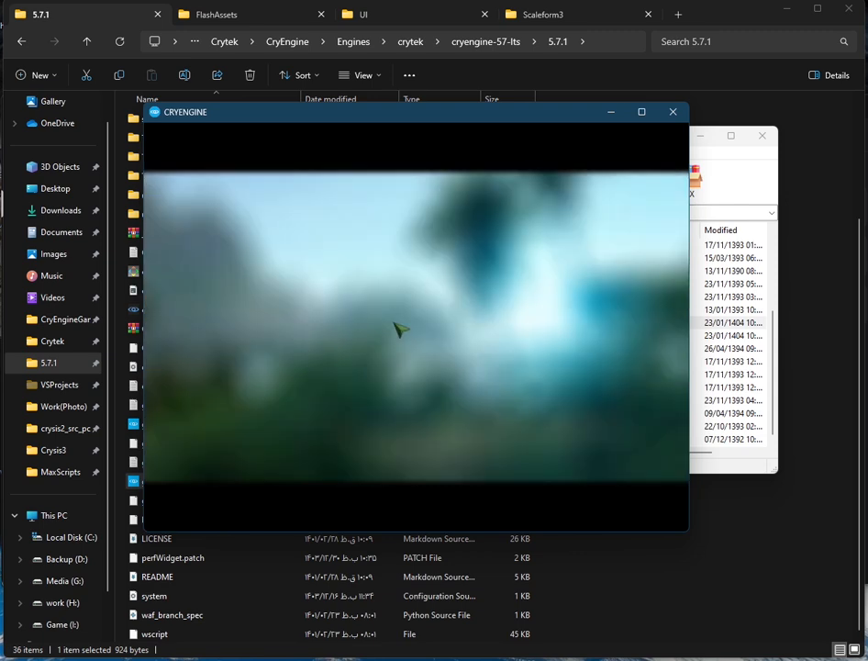